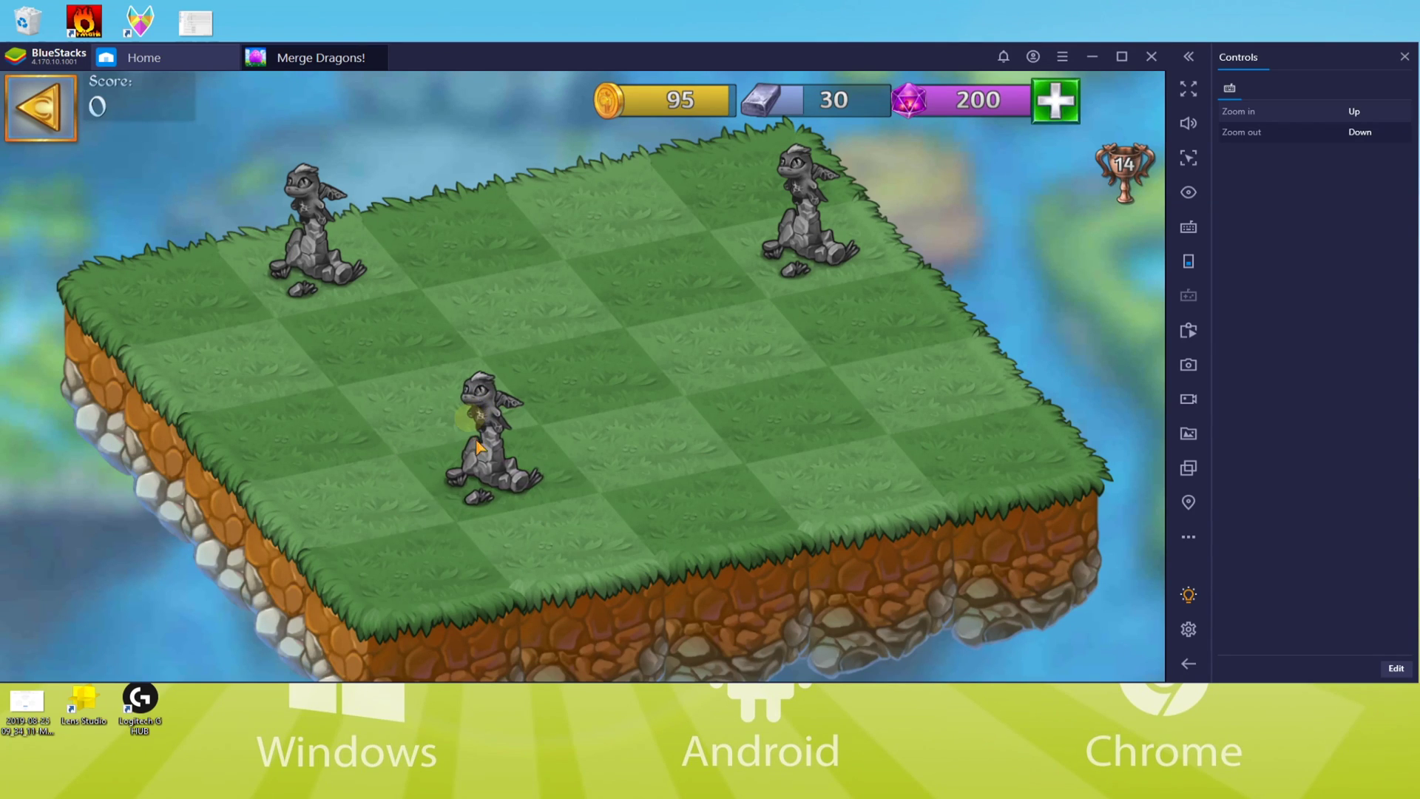
- Merge the three stone dragons into one small red dragon
left_click_drag(804, 241, 758, 323)
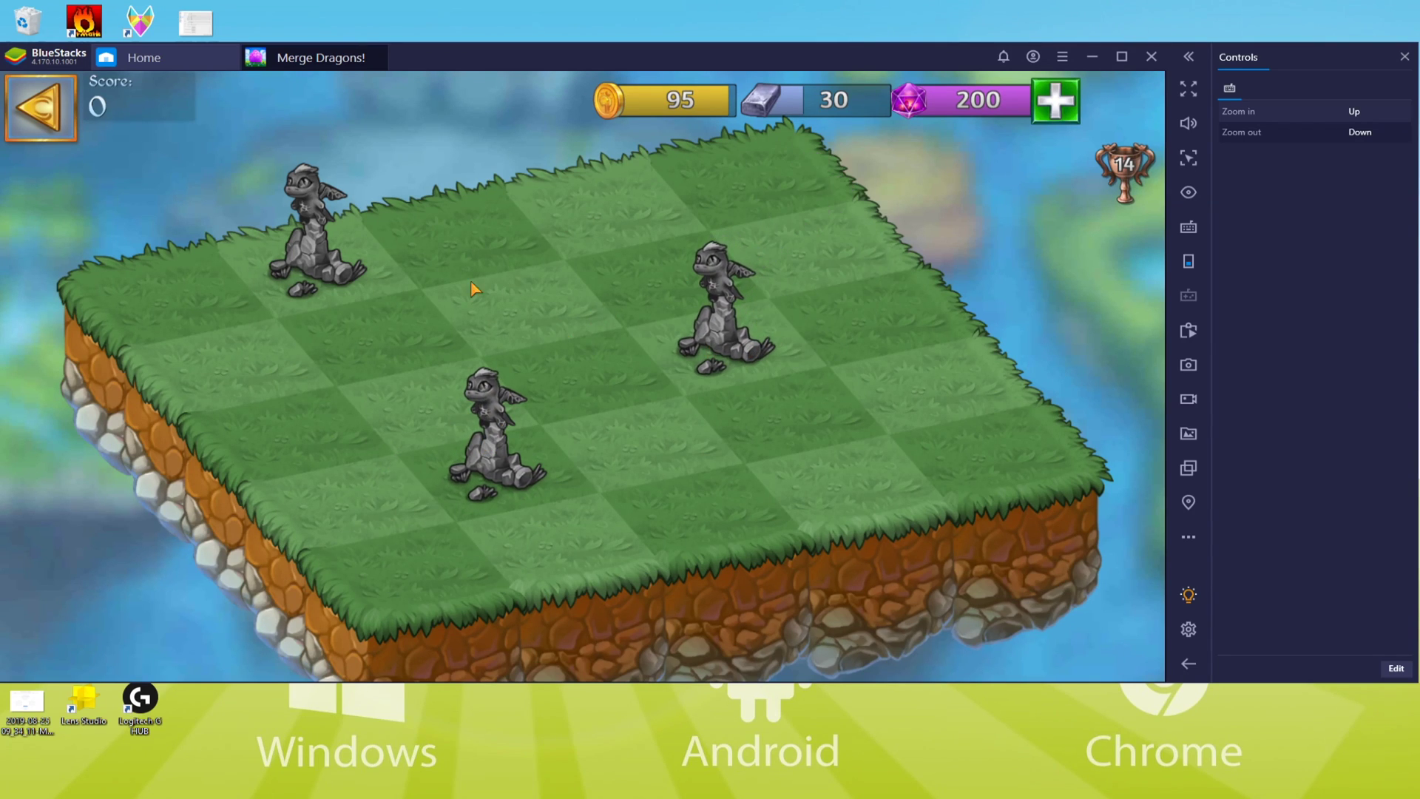
left_click_drag(322, 259, 408, 329)
left_click_drag(507, 422, 573, 348)
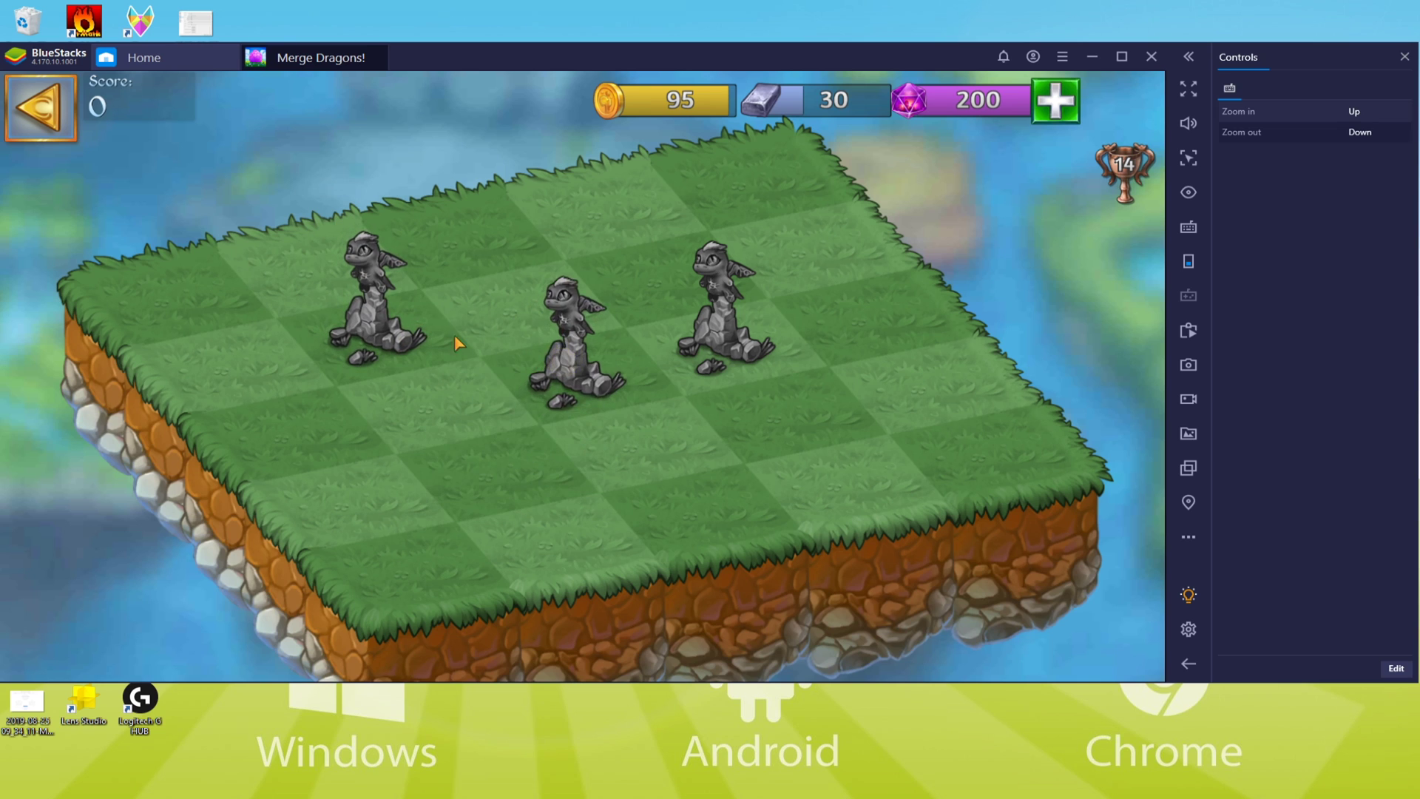
left_click(569, 366)
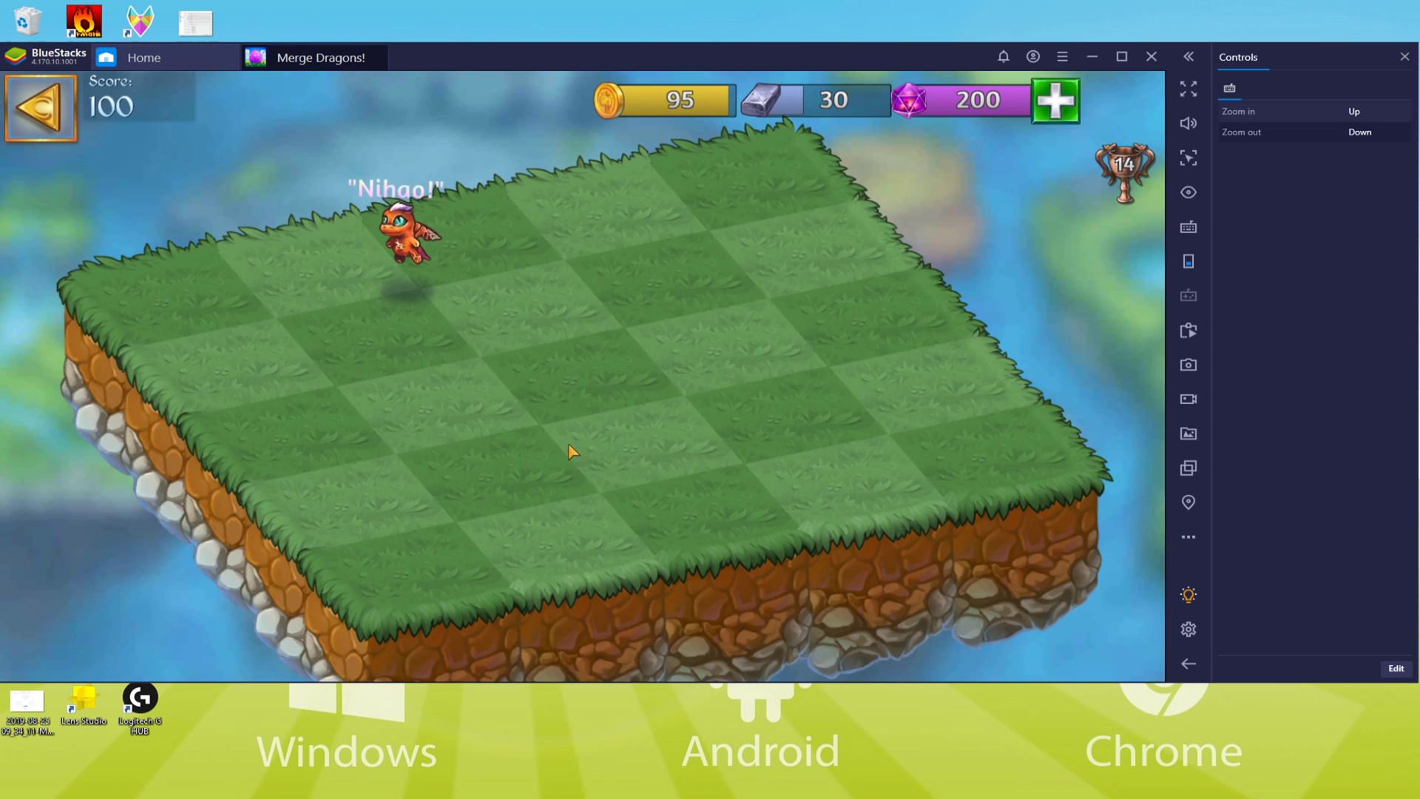
- Tap through the Save the Dragons! story pages until the dialog closes
left_click(517, 492)
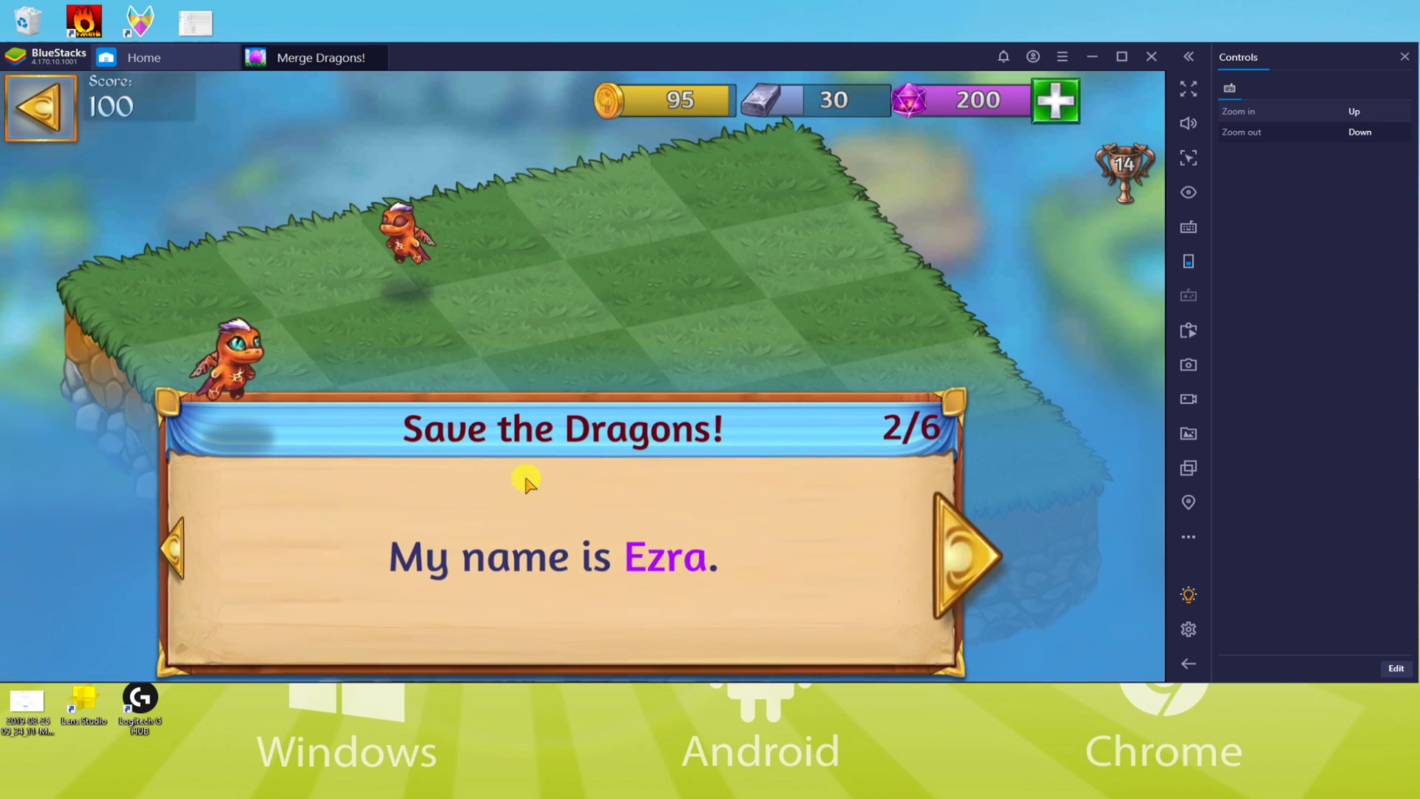
left_click(526, 483)
left_click(531, 484)
left_click(525, 473)
left_click(523, 454)
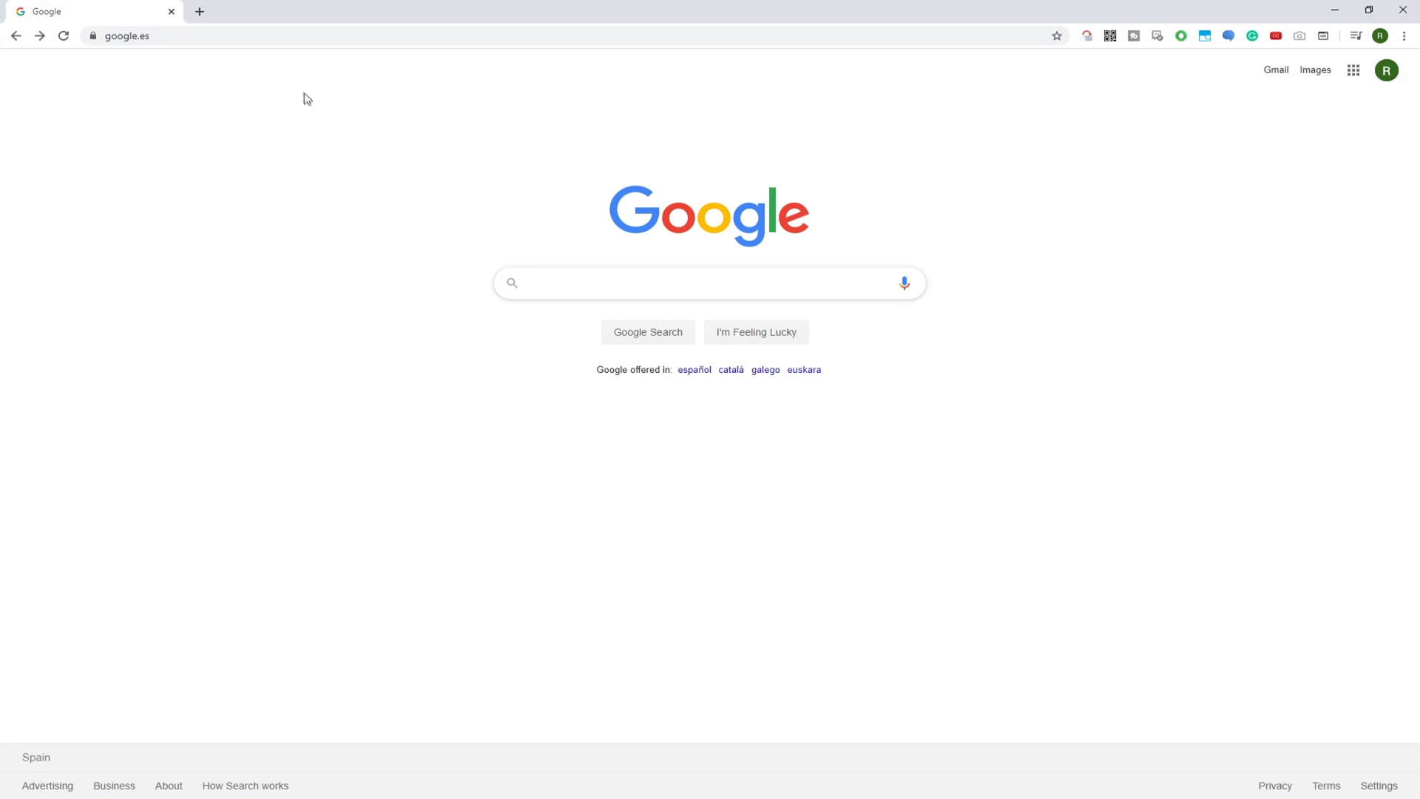
- Paste the bstk.me short link into Chrome's address bar in place of google.es and load it
left_click(277, 35)
type("https://bstk.me/sJ5WclkS4")
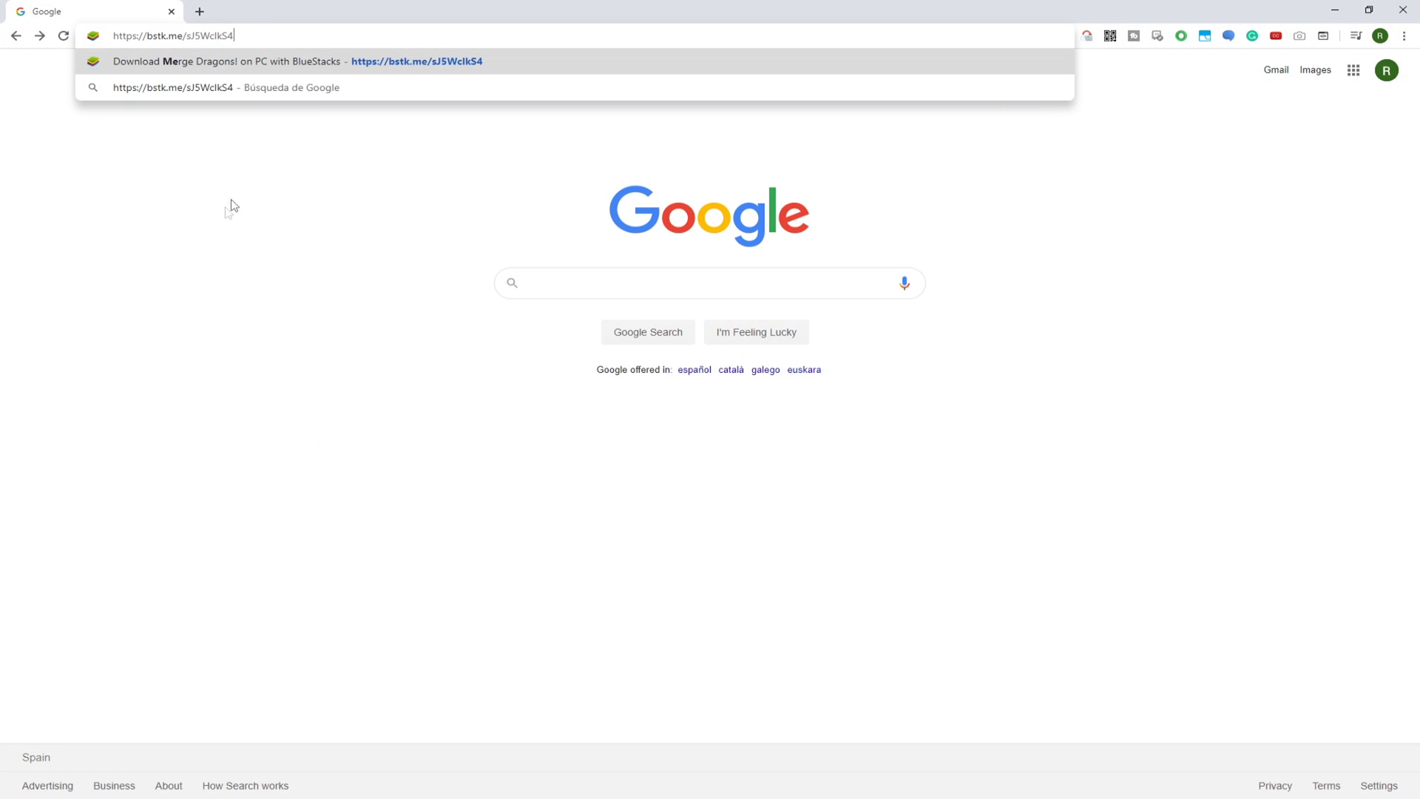
key("Return")
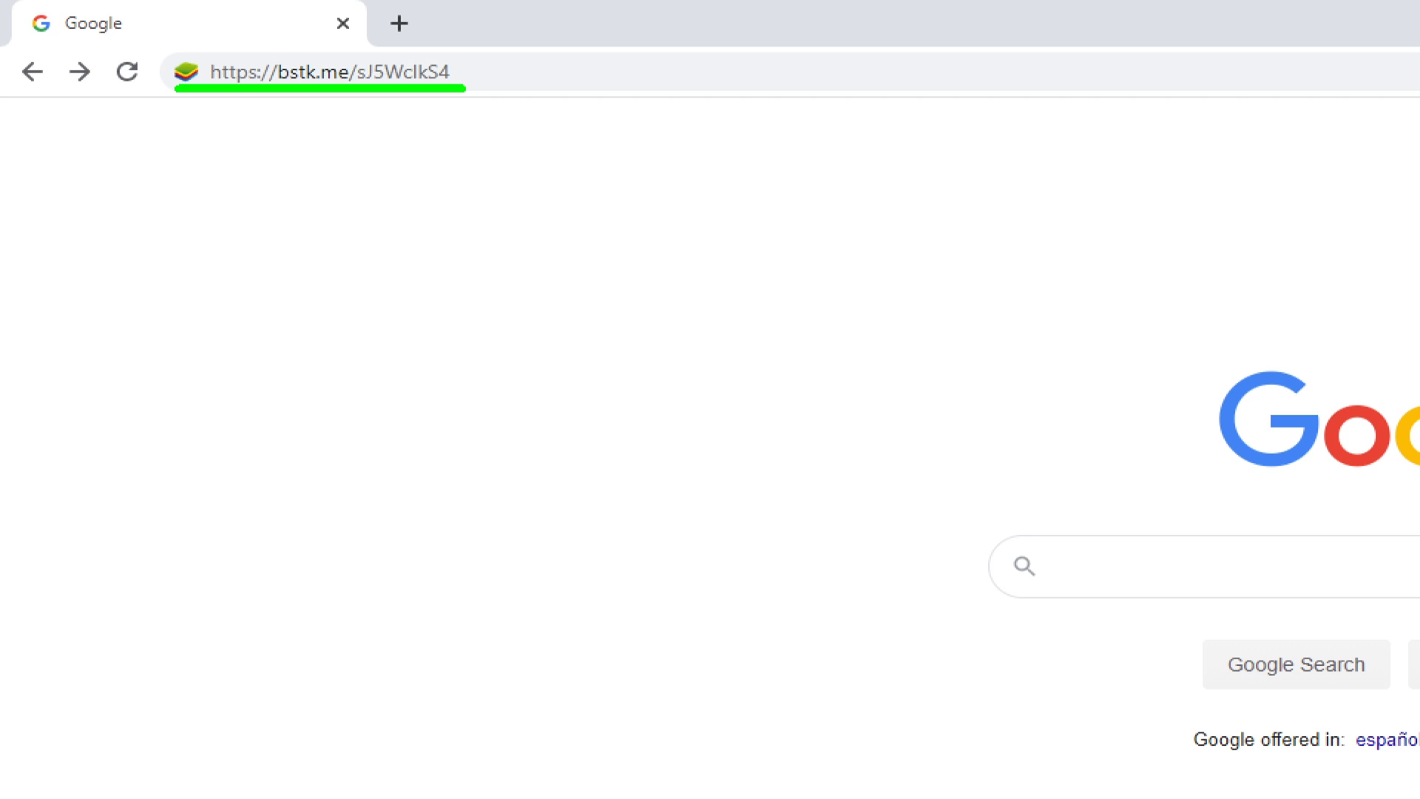
left_click(270, 29)
key("Return")
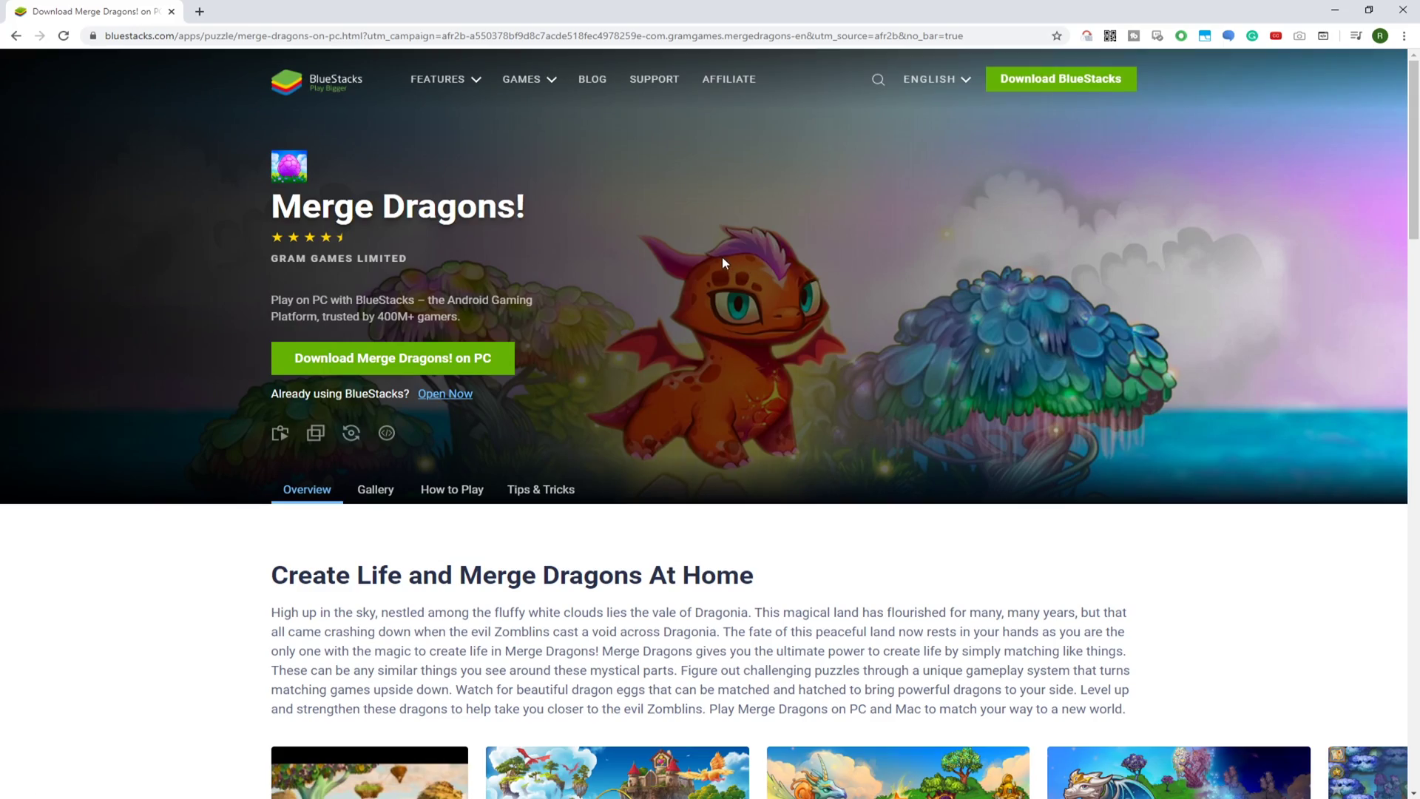
- Scroll down through the Merge Dragons! page and back up to the top
scroll(722, 256, "down", 10)
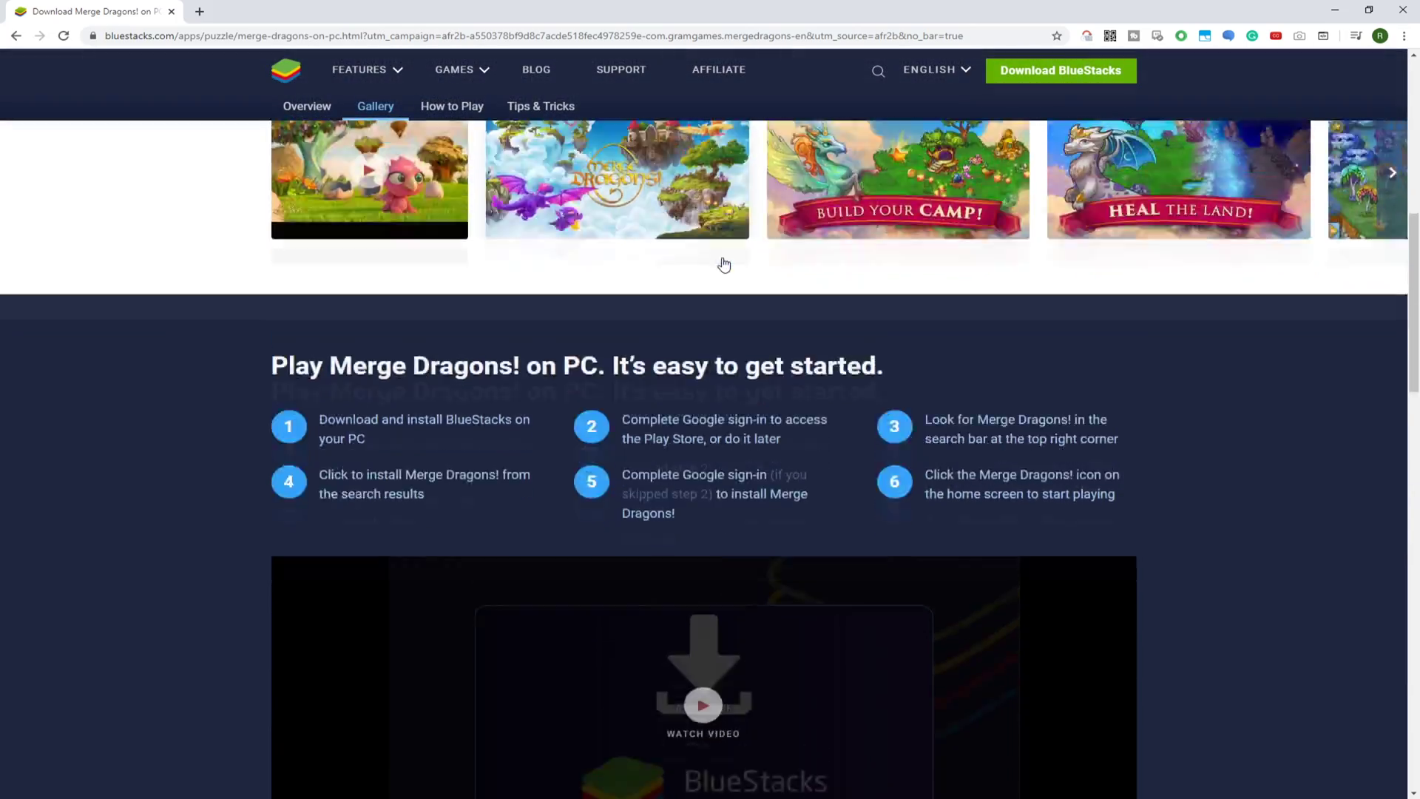
scroll(724, 264, "down", 15)
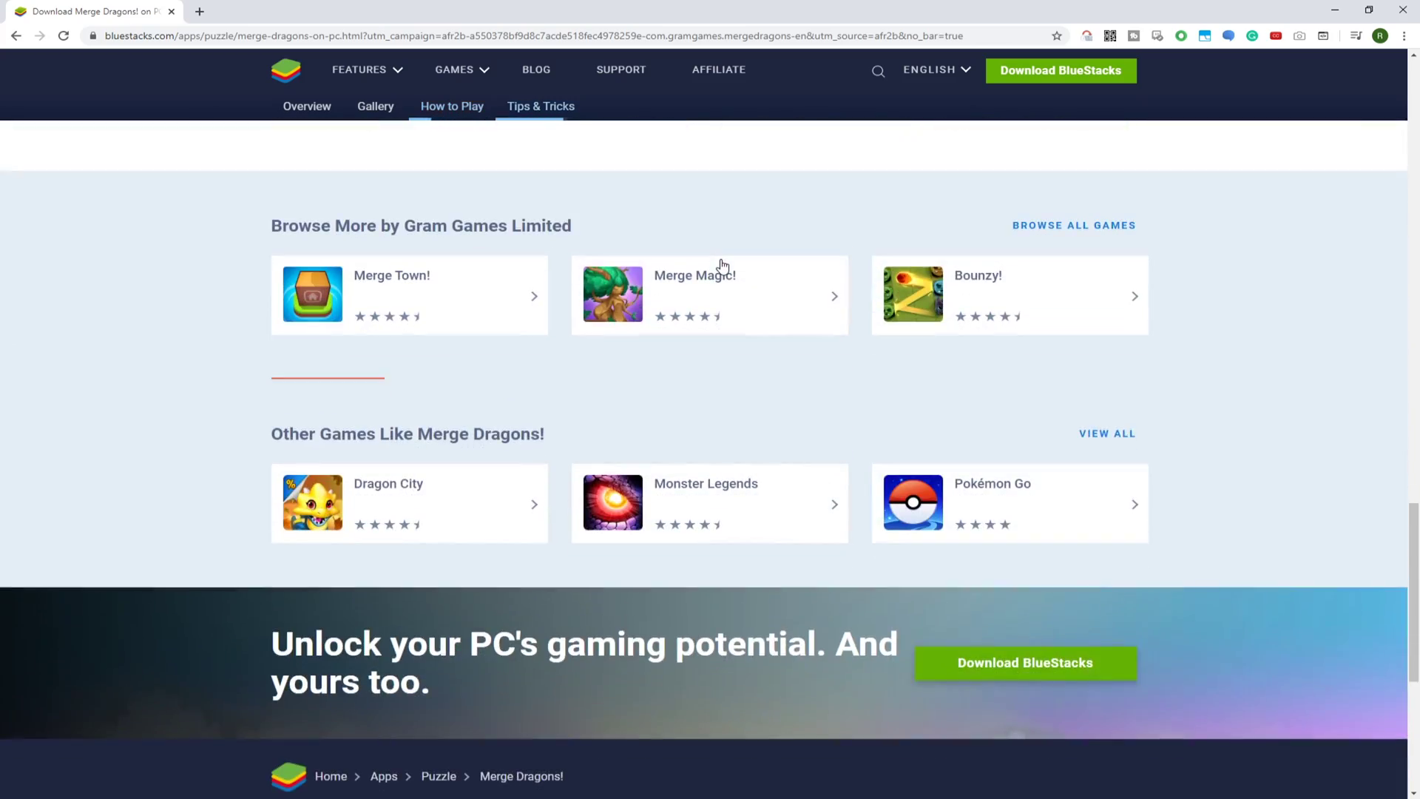
scroll(723, 264, "down", 5)
scroll(721, 260, "up", 7)
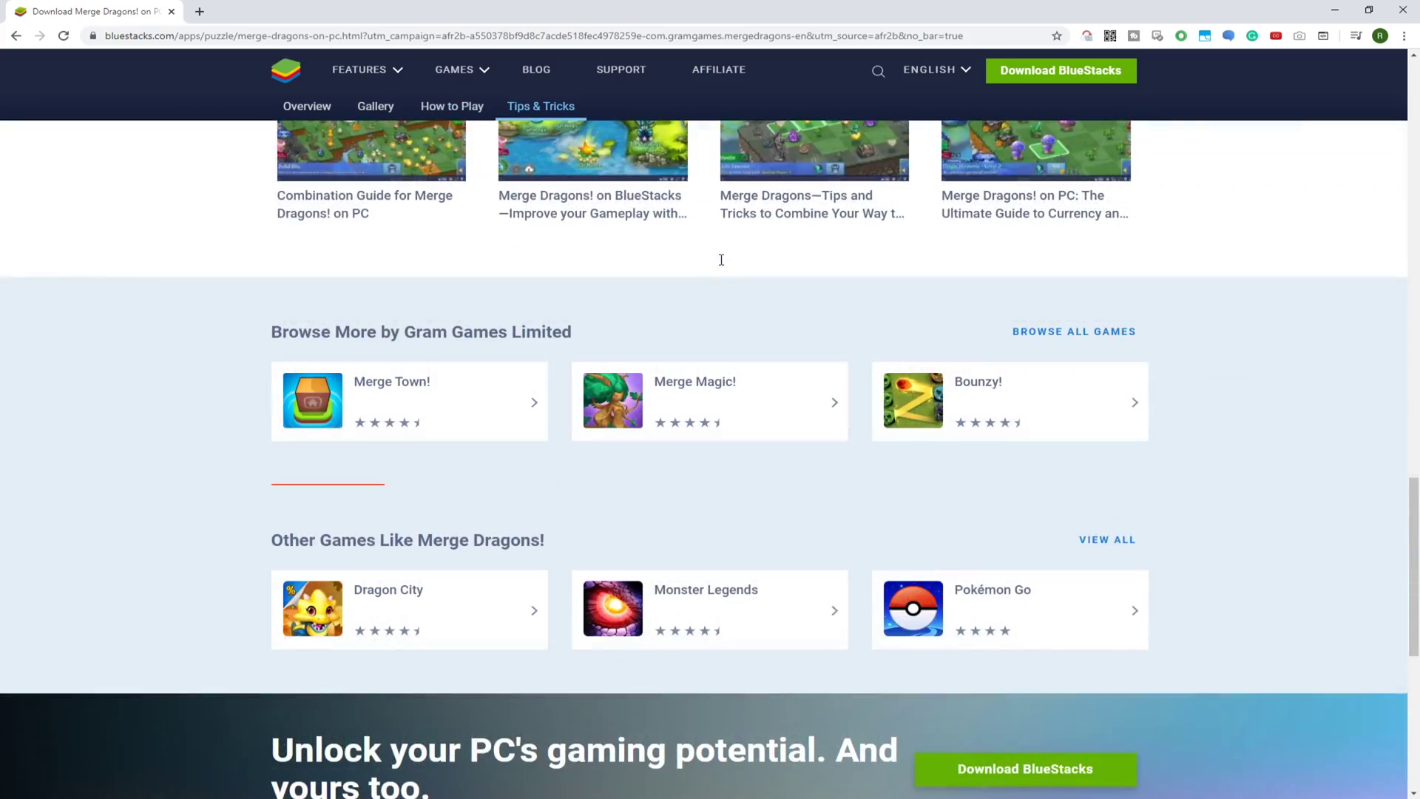
scroll(721, 260, "up", 20)
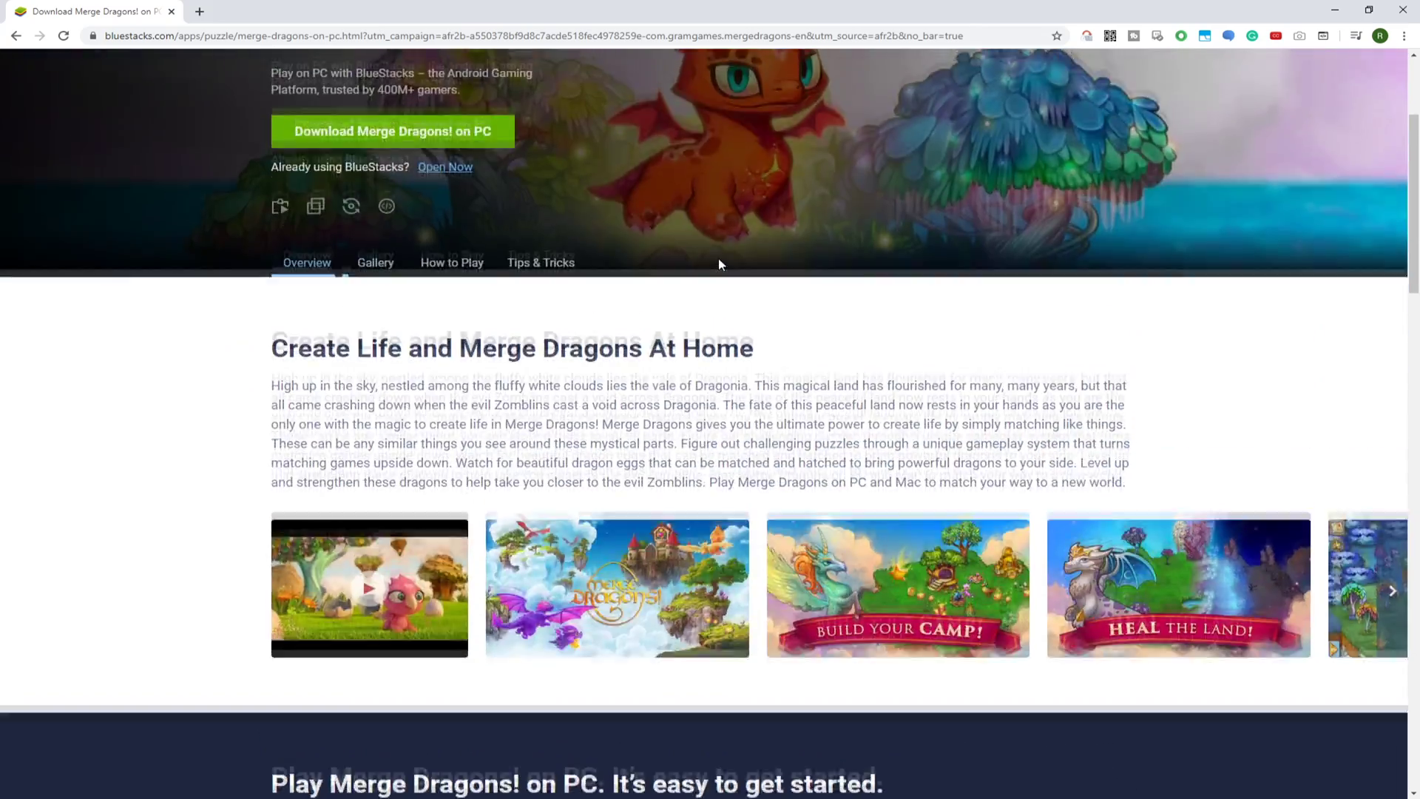
scroll(721, 264, "up", 3)
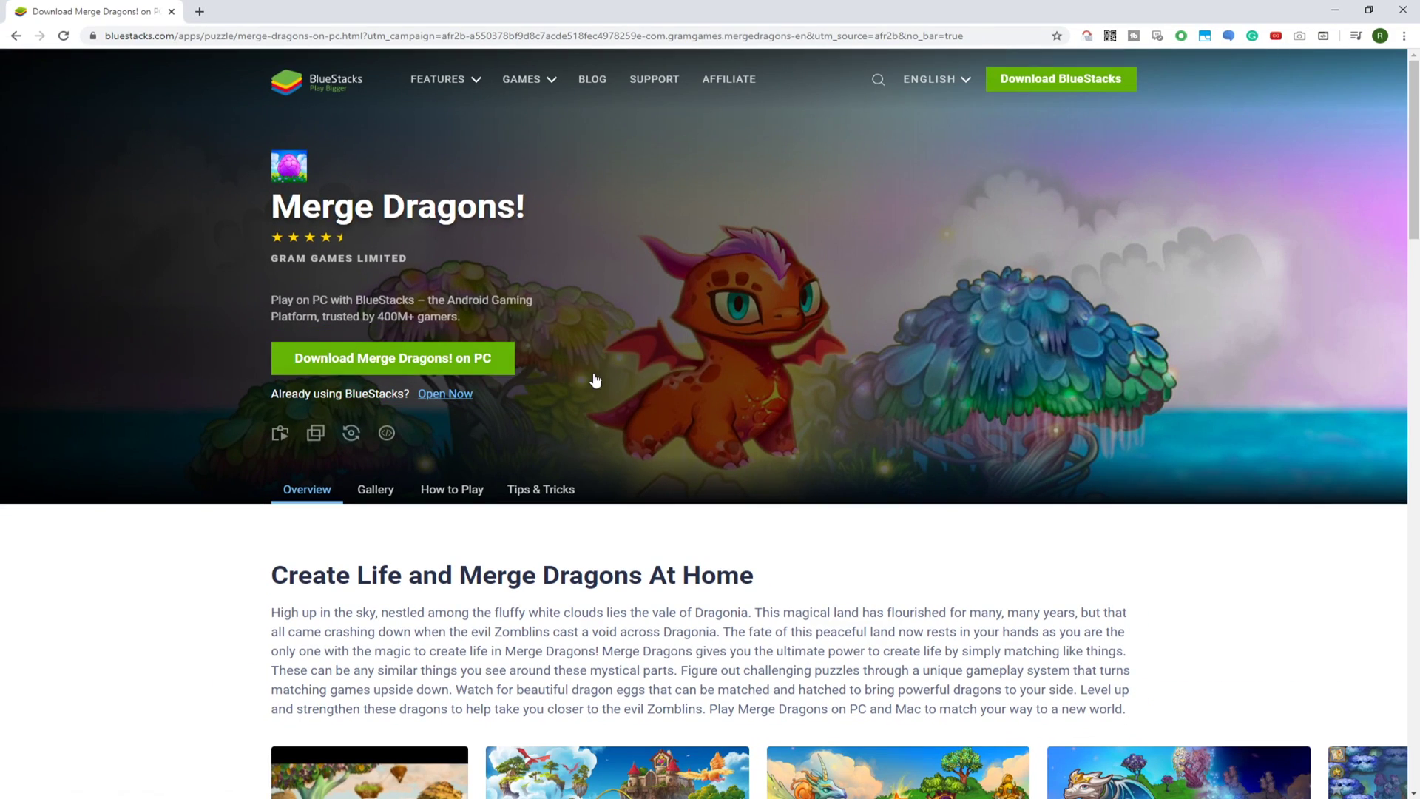
- Download Merge Dragons! on PC and run the downloaded BlueStacksInstaller .exe
left_click(551, 413)
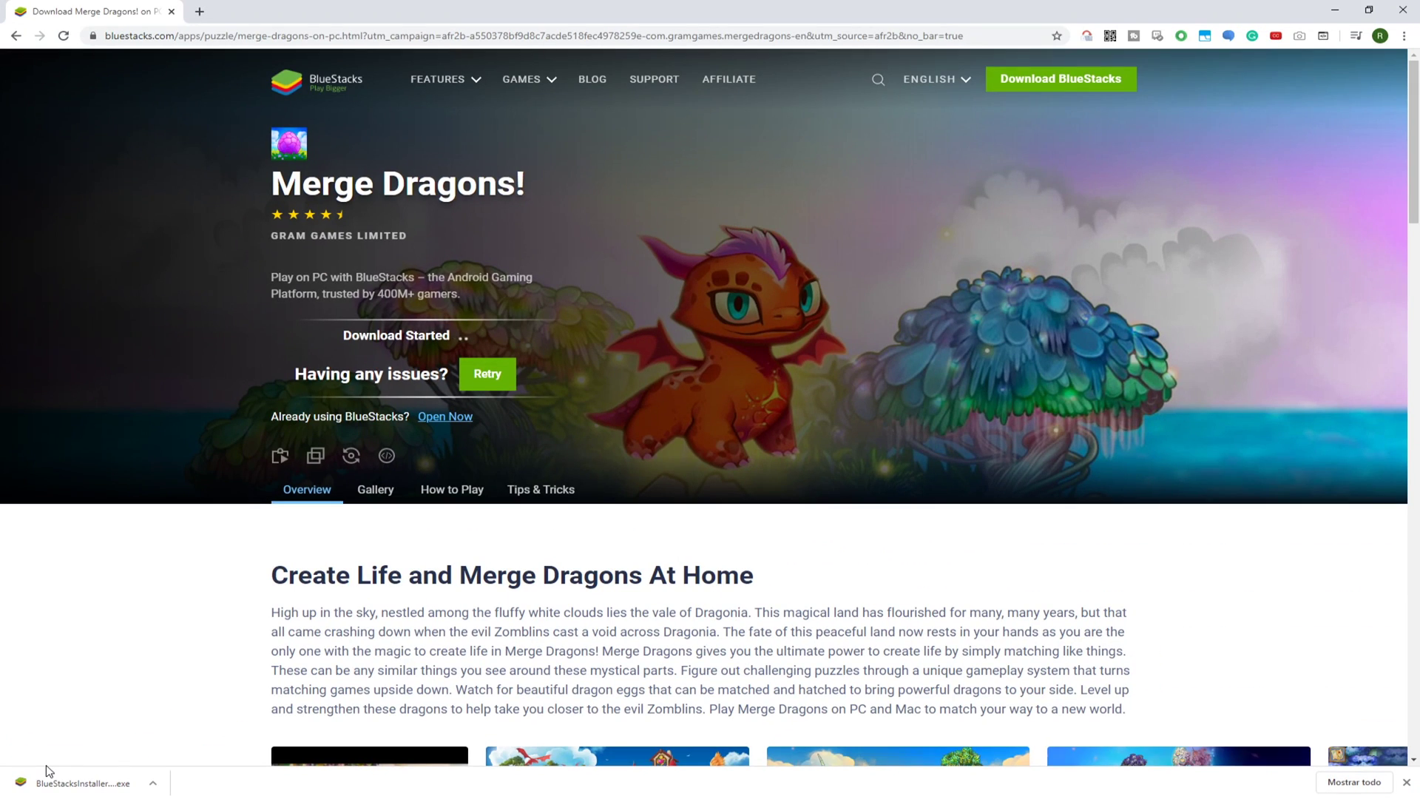
left_click(87, 787)
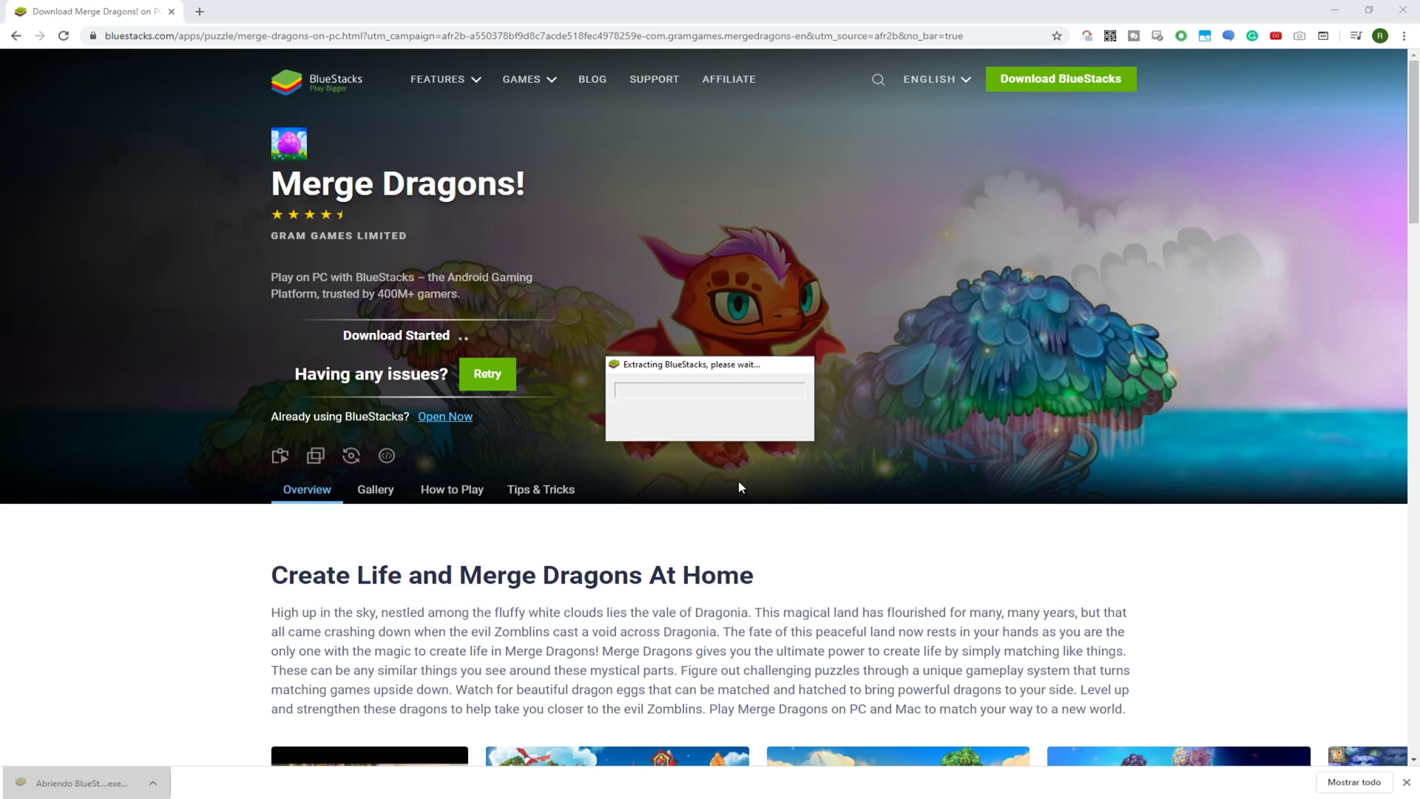
- Minimize Chrome and check the default C:\ProgramData\BlueStacks data path, then return to the install screen
left_click(1335, 11)
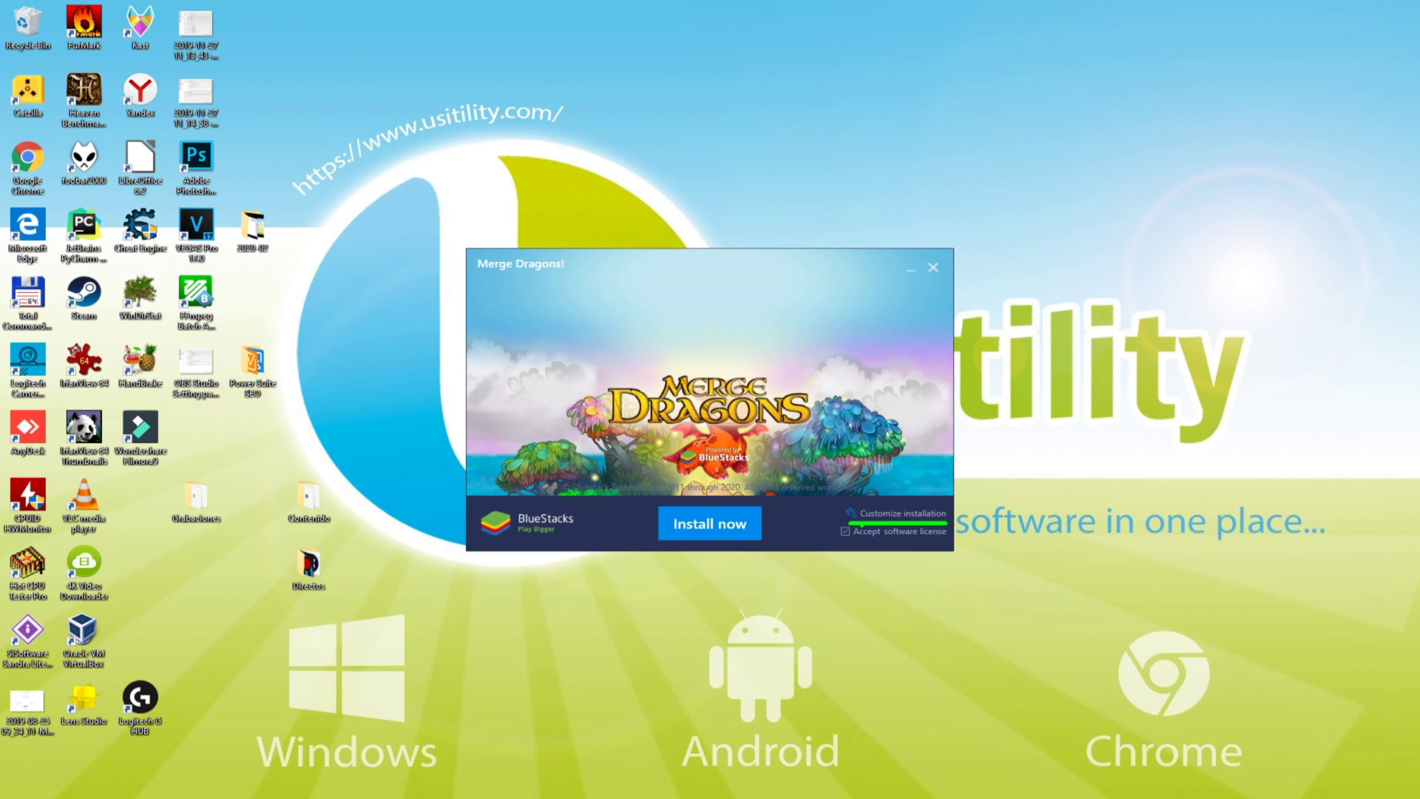
left_click(944, 512)
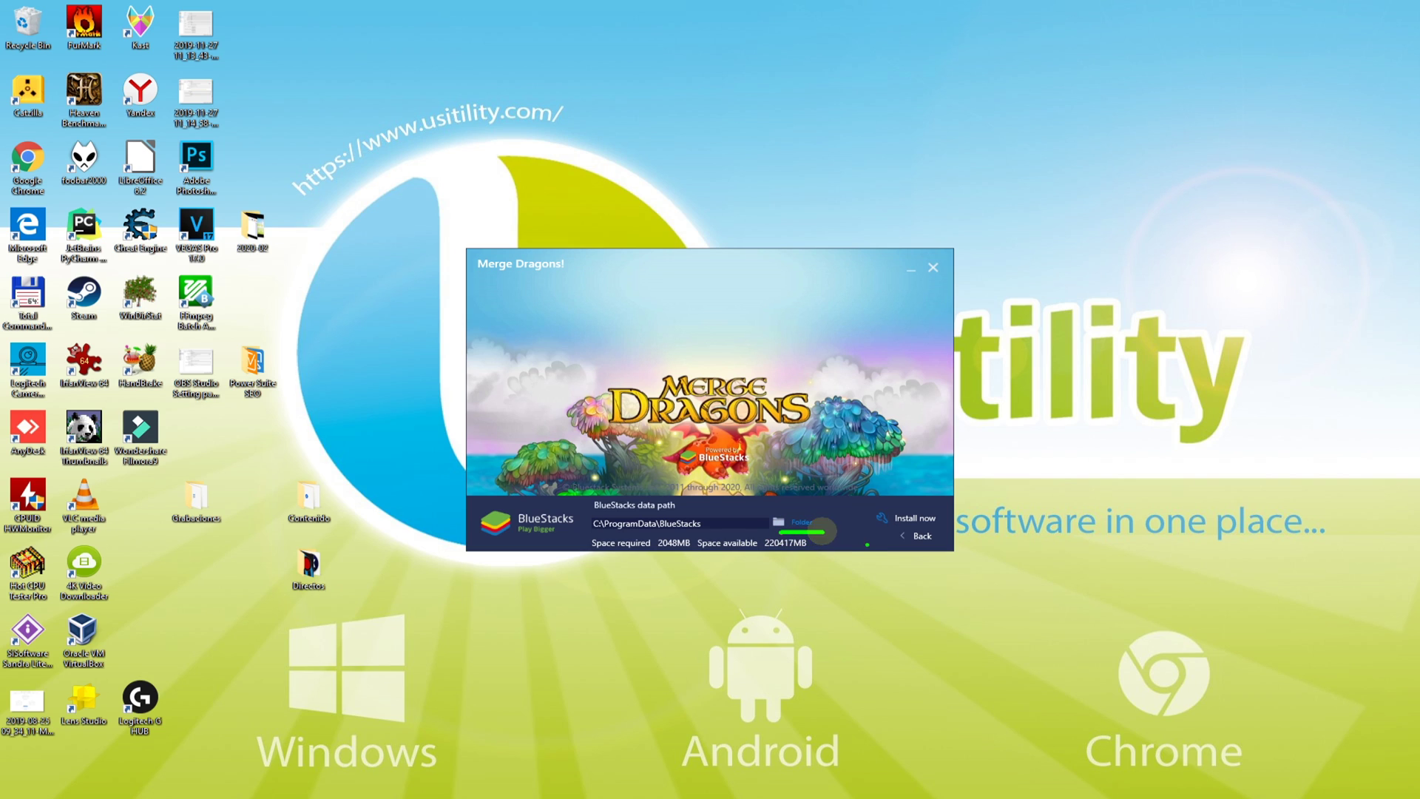
left_click(922, 536)
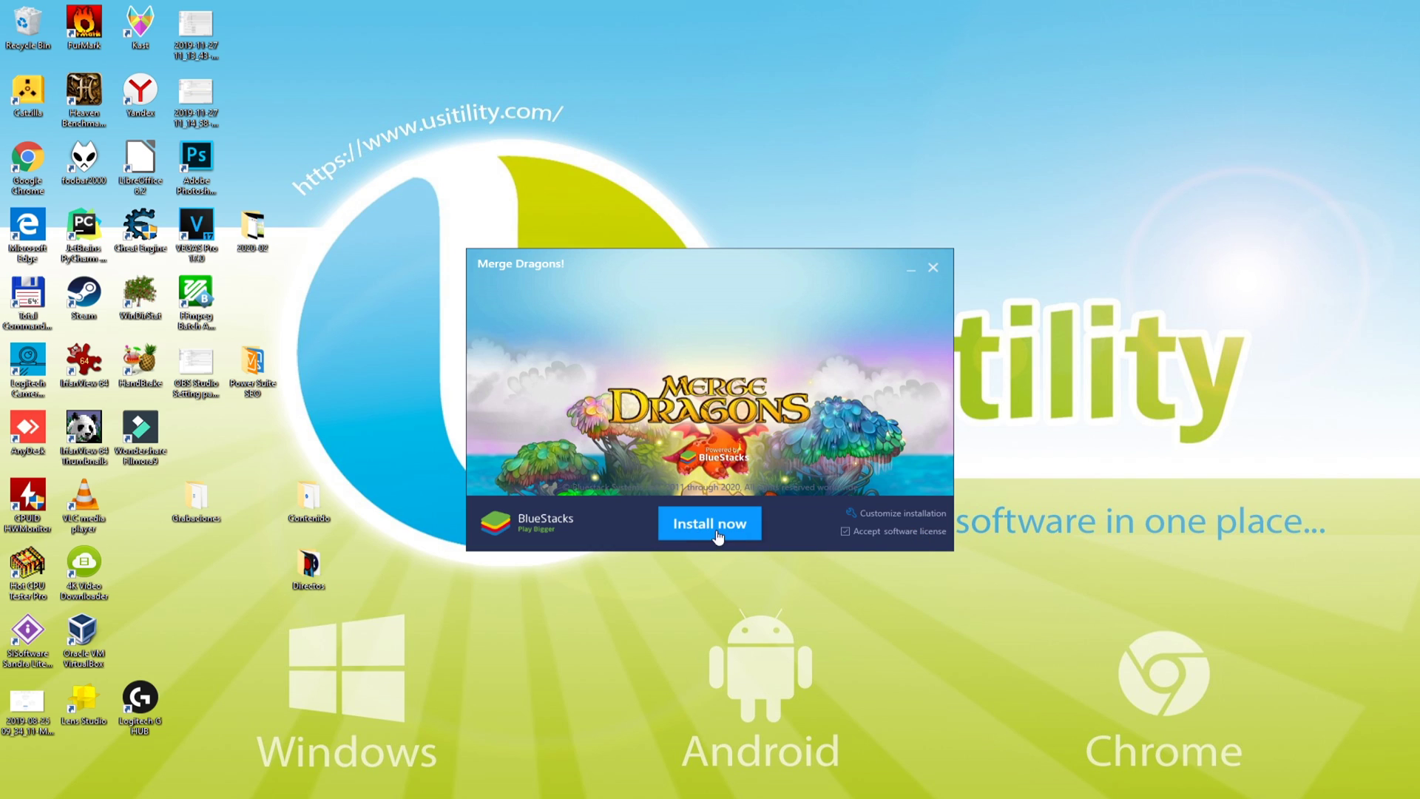
- Install BlueStacks with Merge Dragons! and wait for the Google Play sign-in prompt
left_click(717, 521)
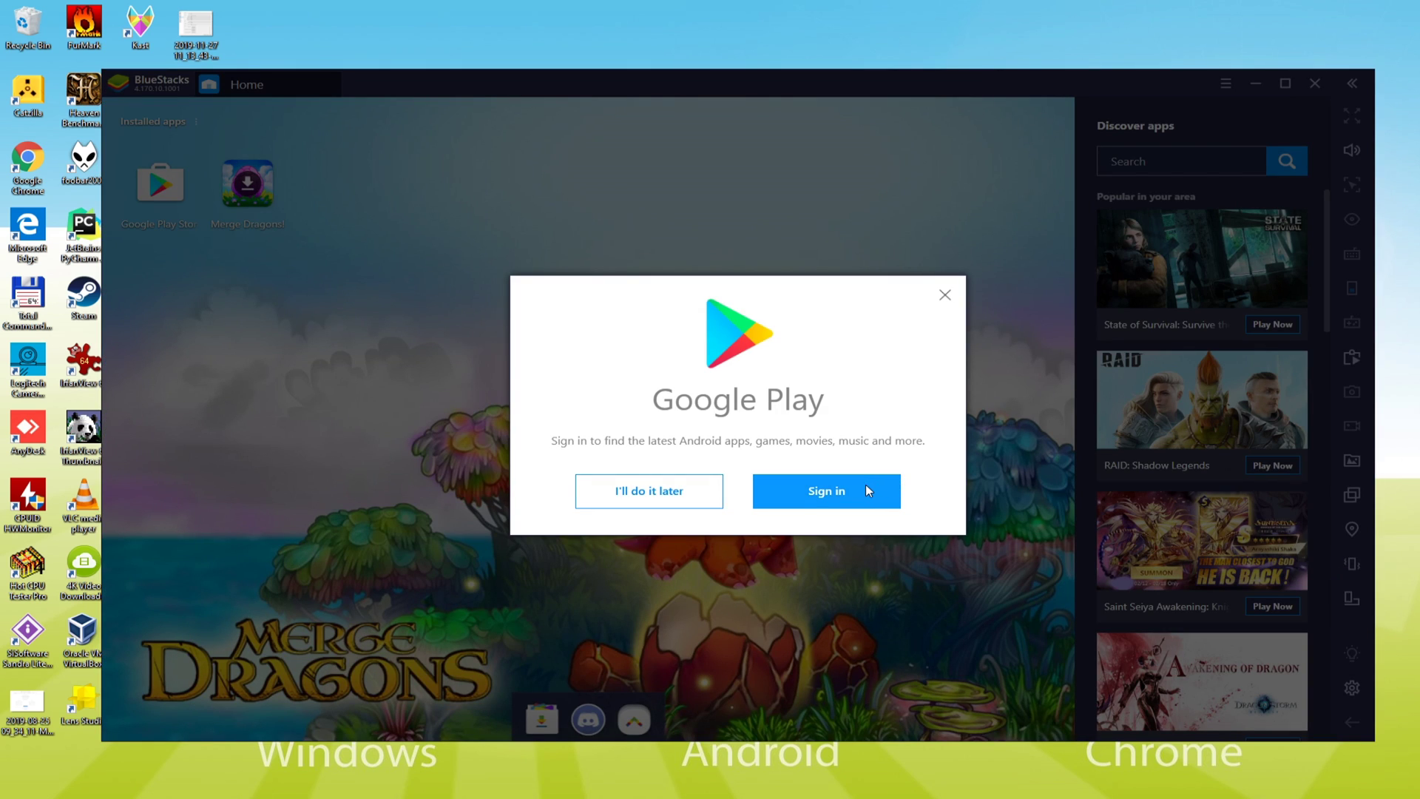
- Sign in to Google Play, entering the Google account e-mail and password
left_click(865, 488)
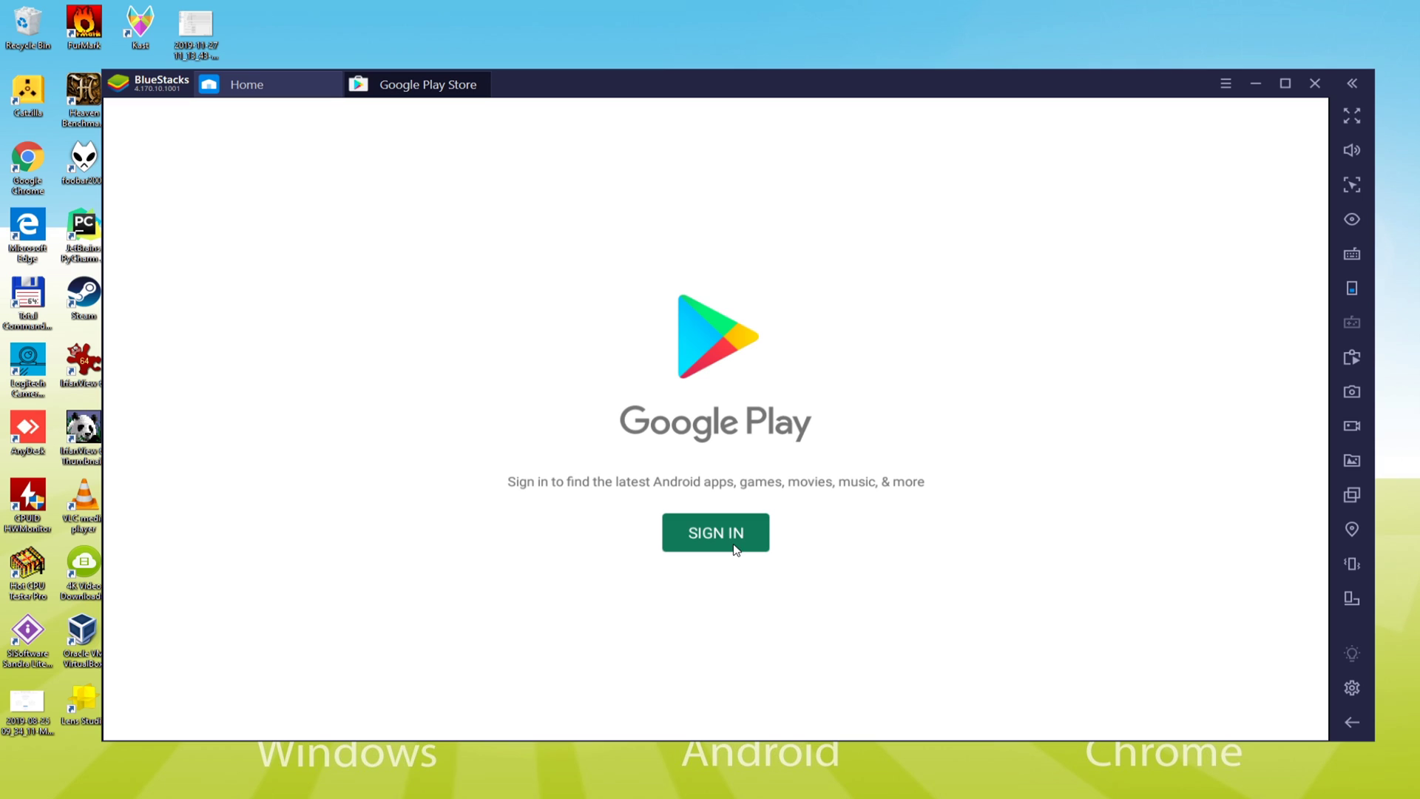
left_click(736, 549)
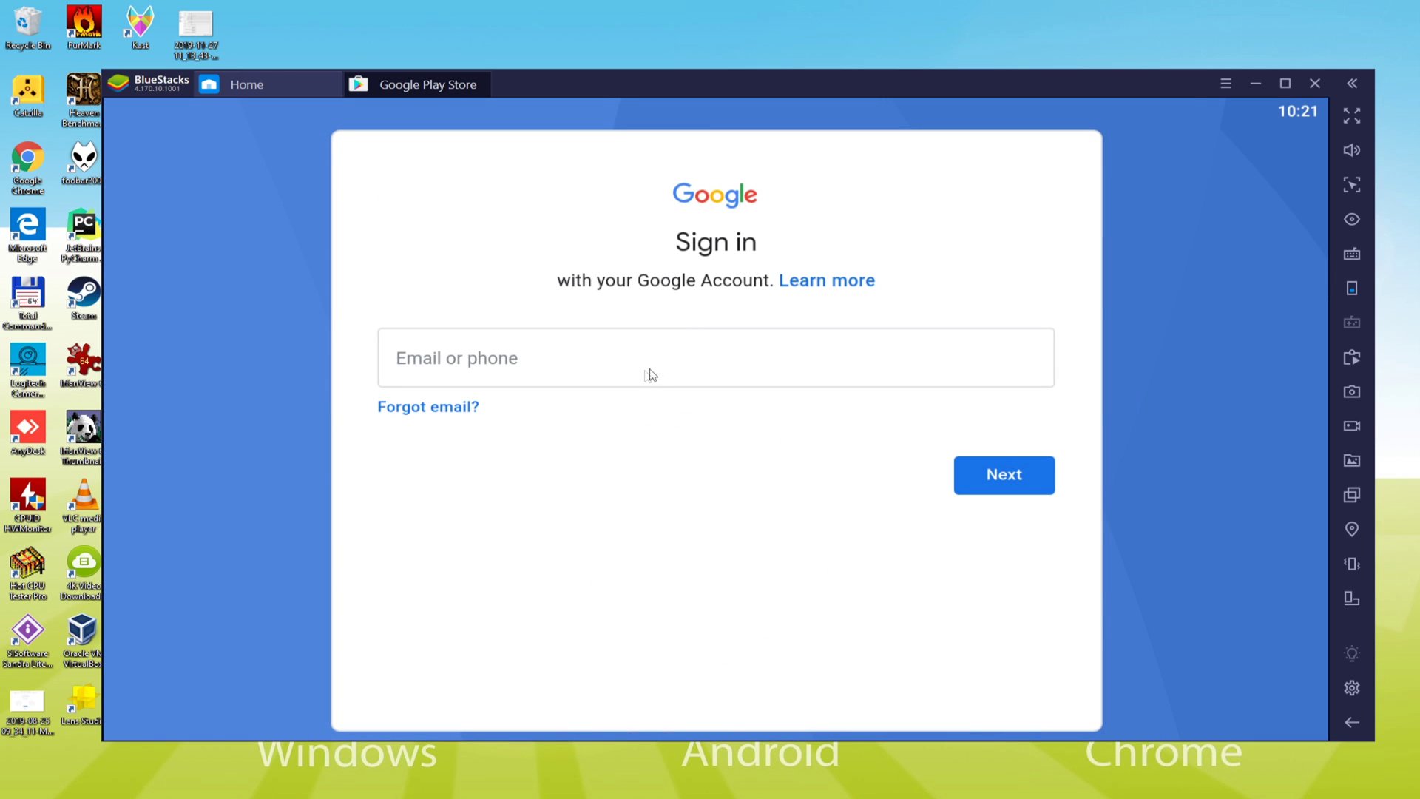
left_click(605, 364)
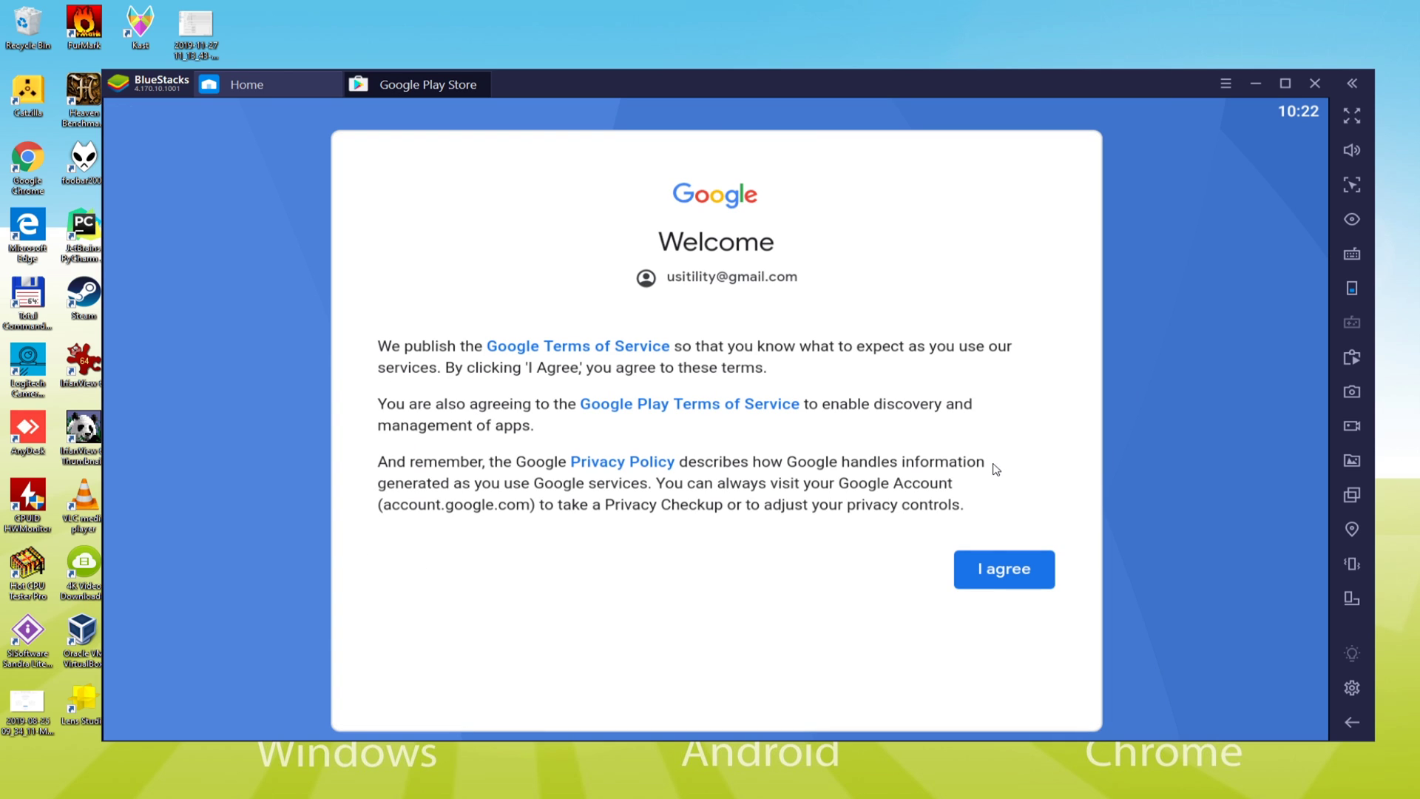
- Agree to Google's terms, turn off Back up to Google Drive, and accept the services settings
left_click(988, 563)
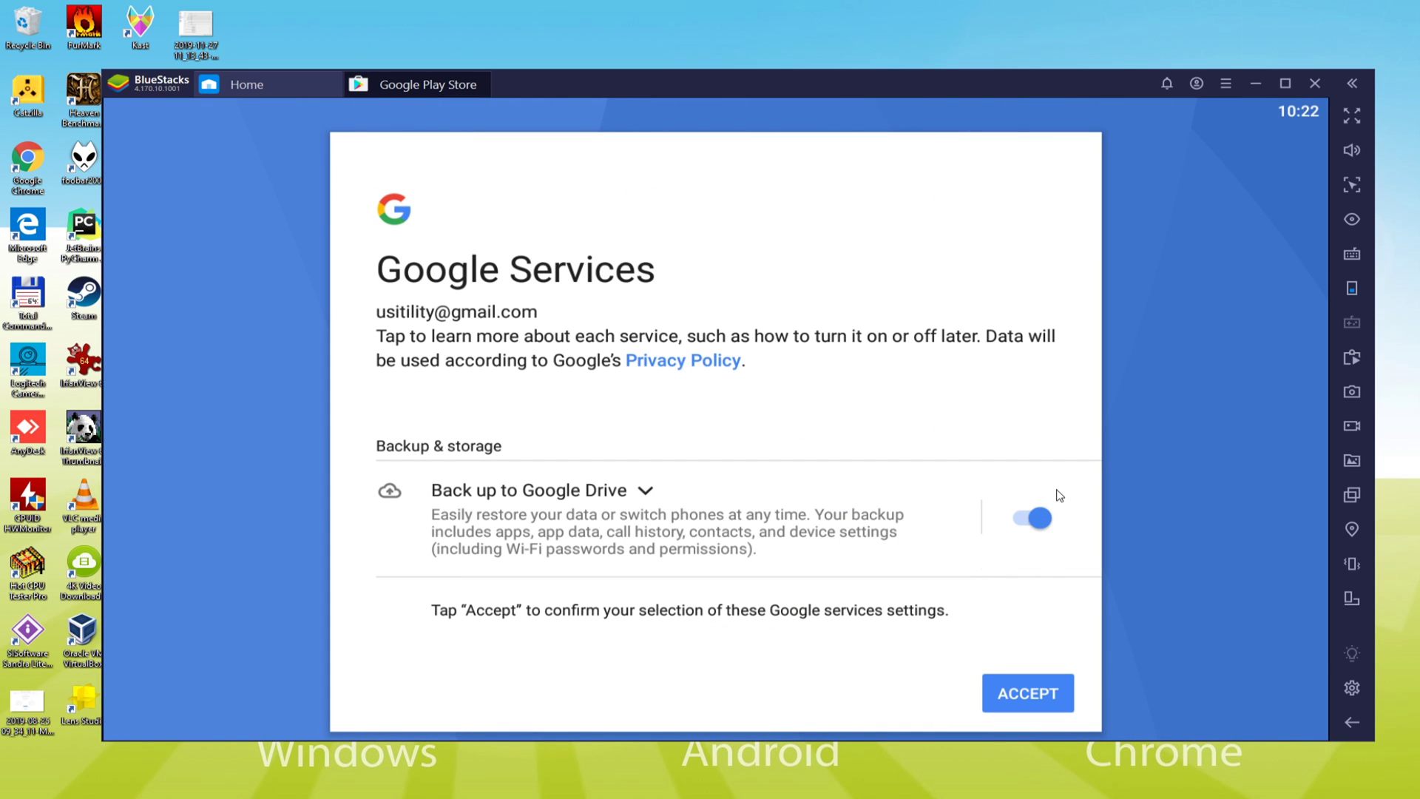
mouse_move(1056, 490)
left_mouse_down()
mouse_move(965, 521)
mouse_move(1069, 510)
mouse_move(1043, 484)
mouse_move(1054, 492)
left_mouse_up()
key("Escape")
left_click(1039, 519)
left_click(1019, 695)
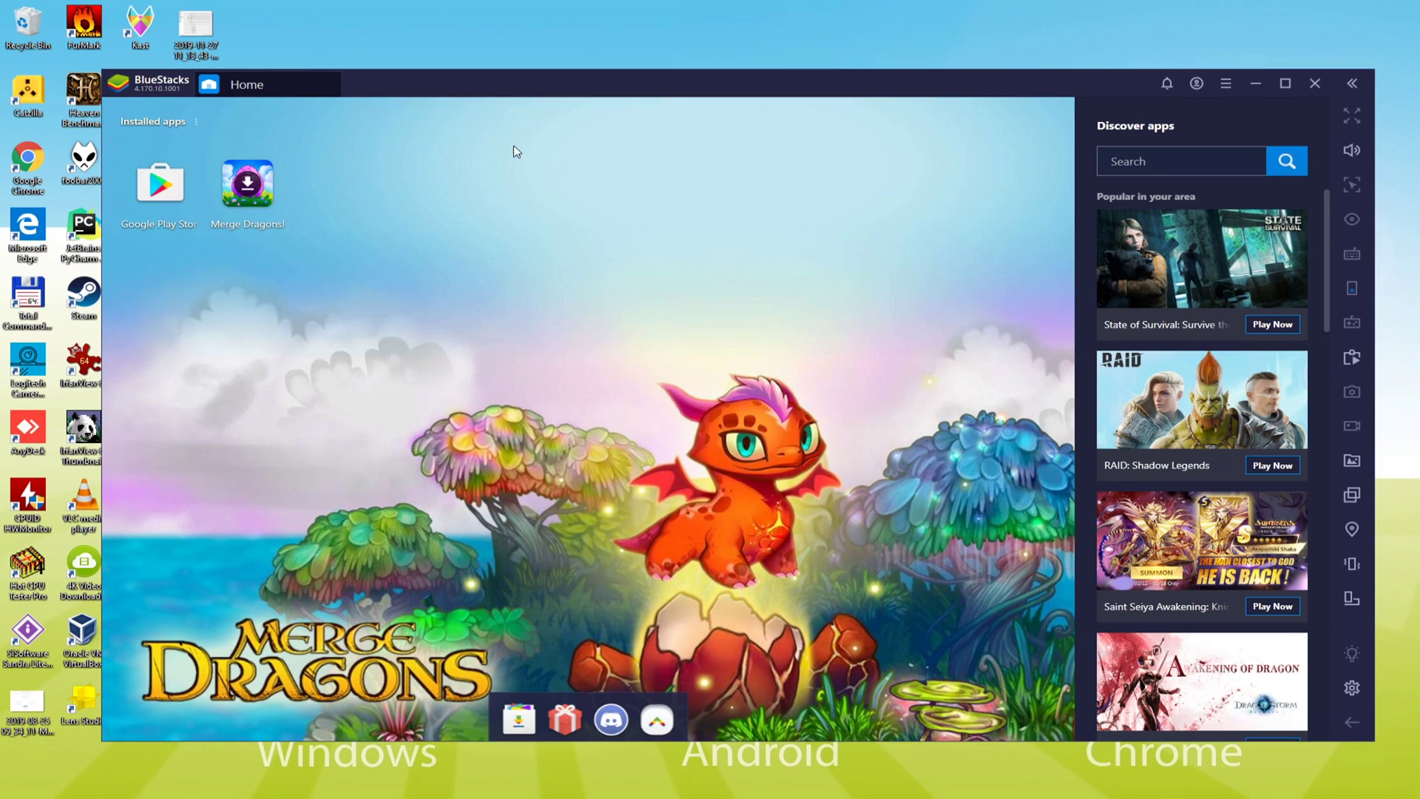
- Move the BlueStacks window up and right by its title bar, then back left
left_click_drag(500, 79, 605, 56)
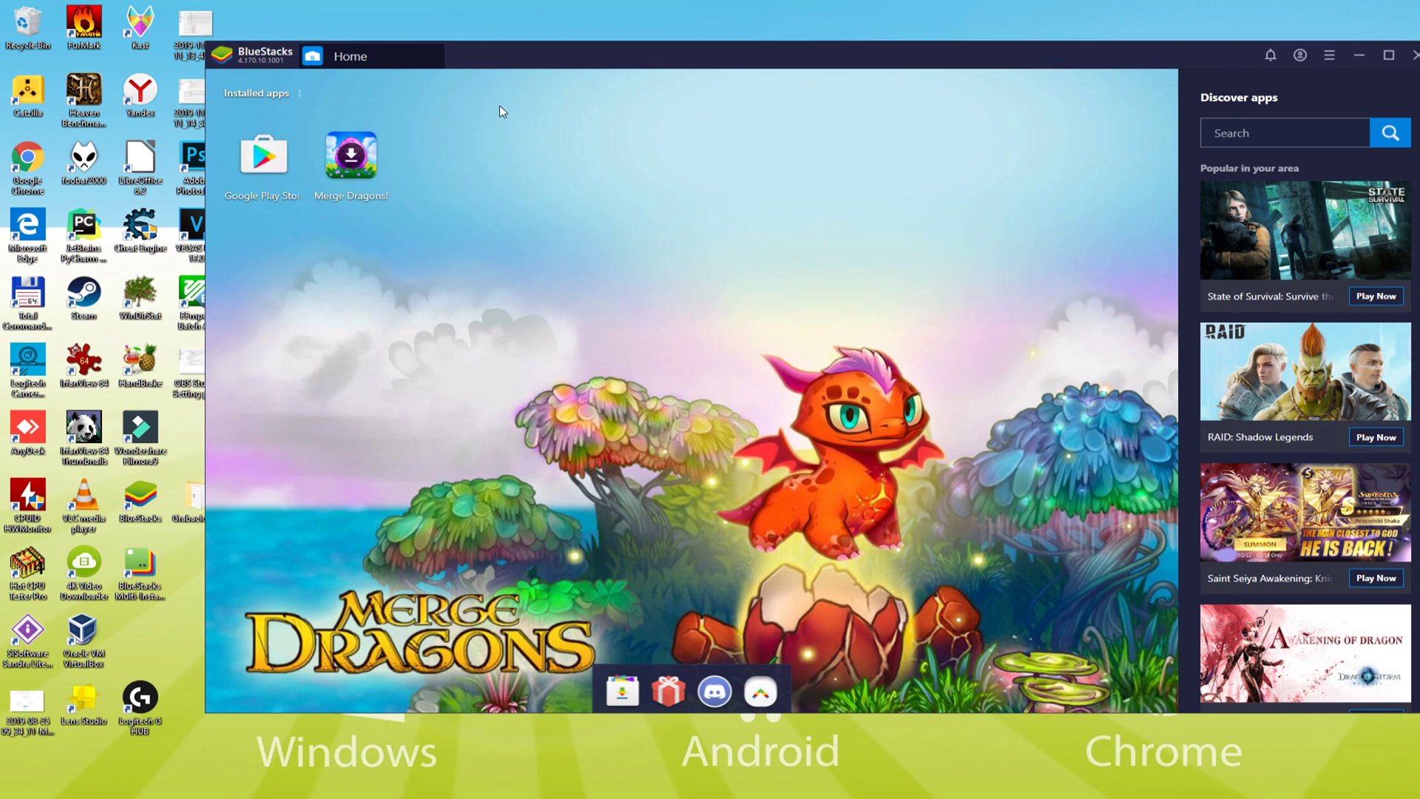
left_click_drag(539, 56, 435, 57)
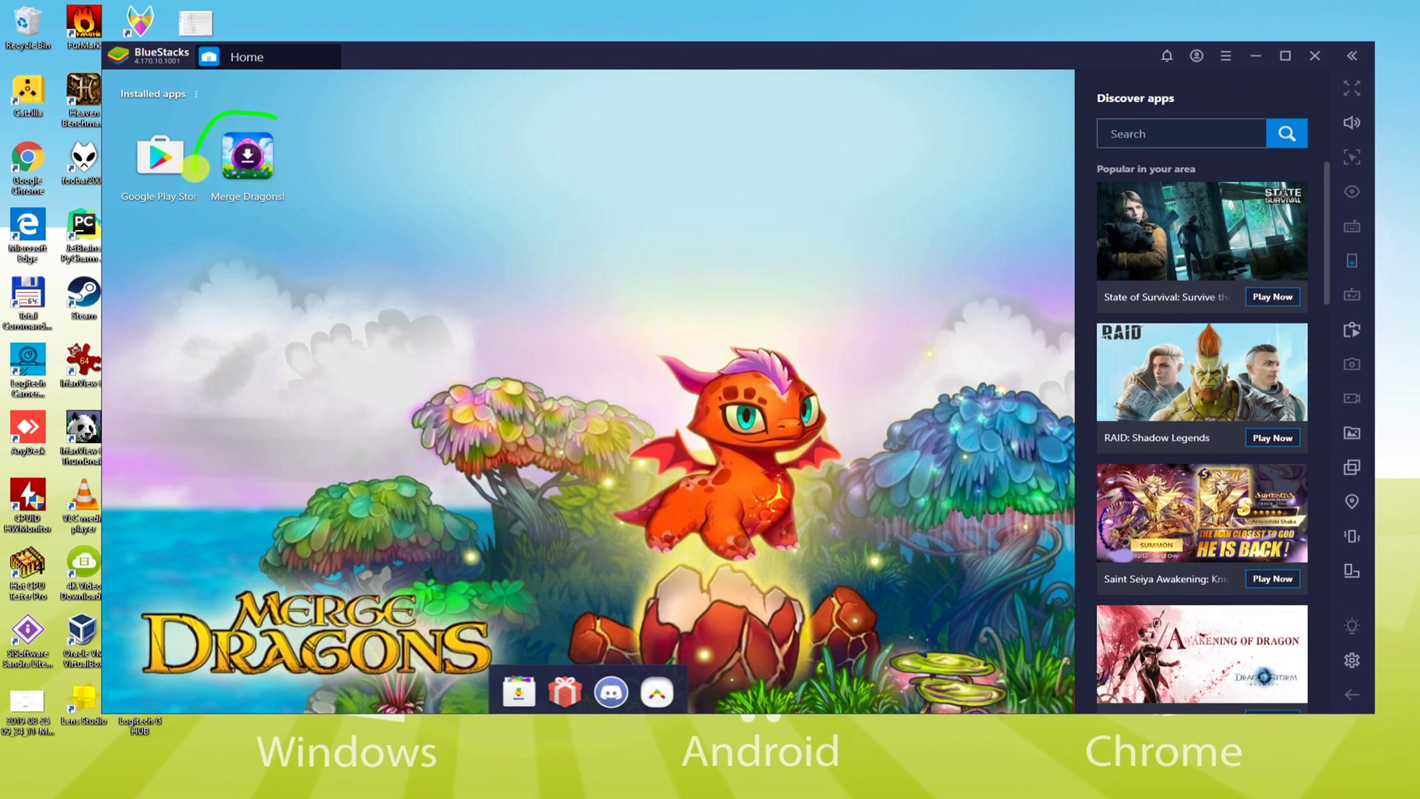
- Install Merge Dragons! (131 MB) from its Google Play store page
left_click(258, 174)
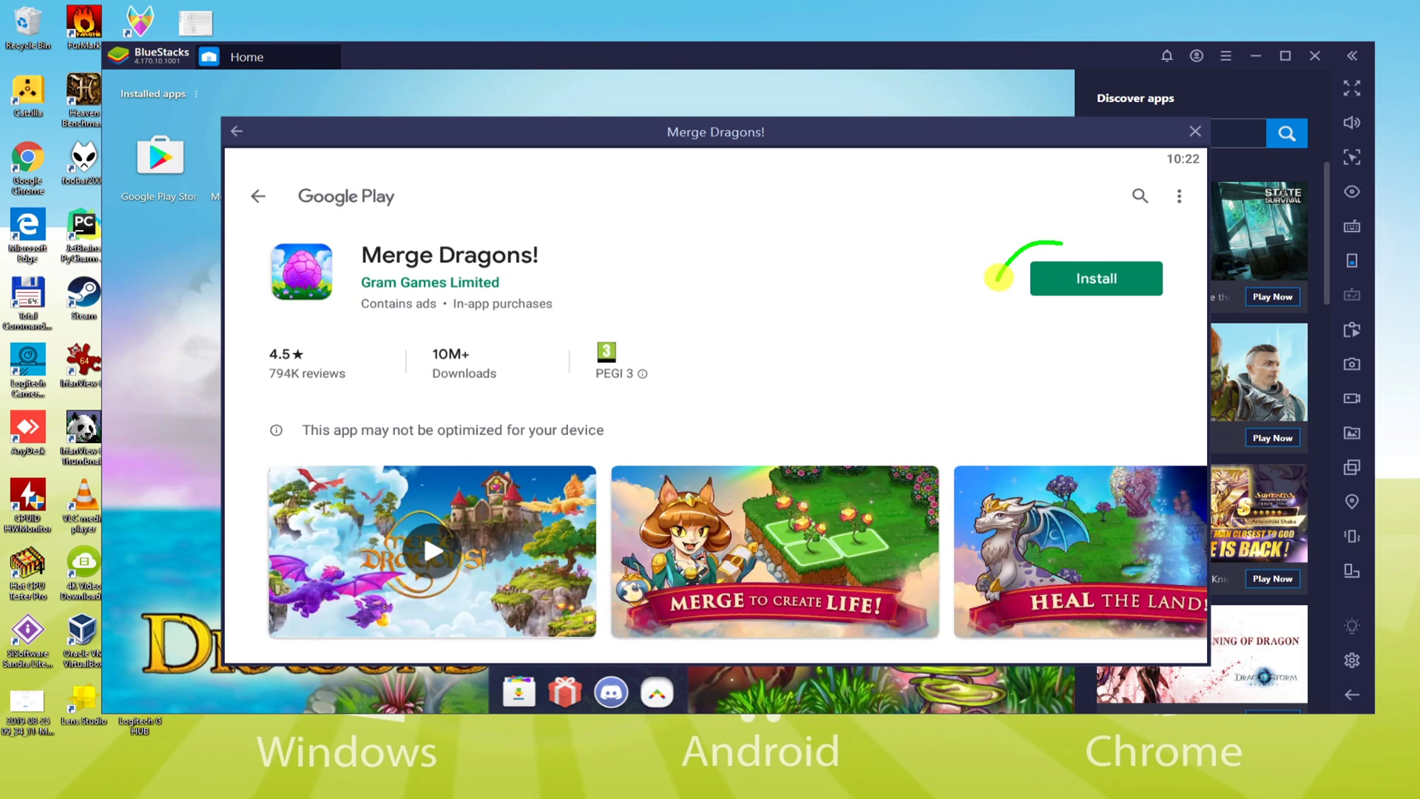
left_click(1102, 286)
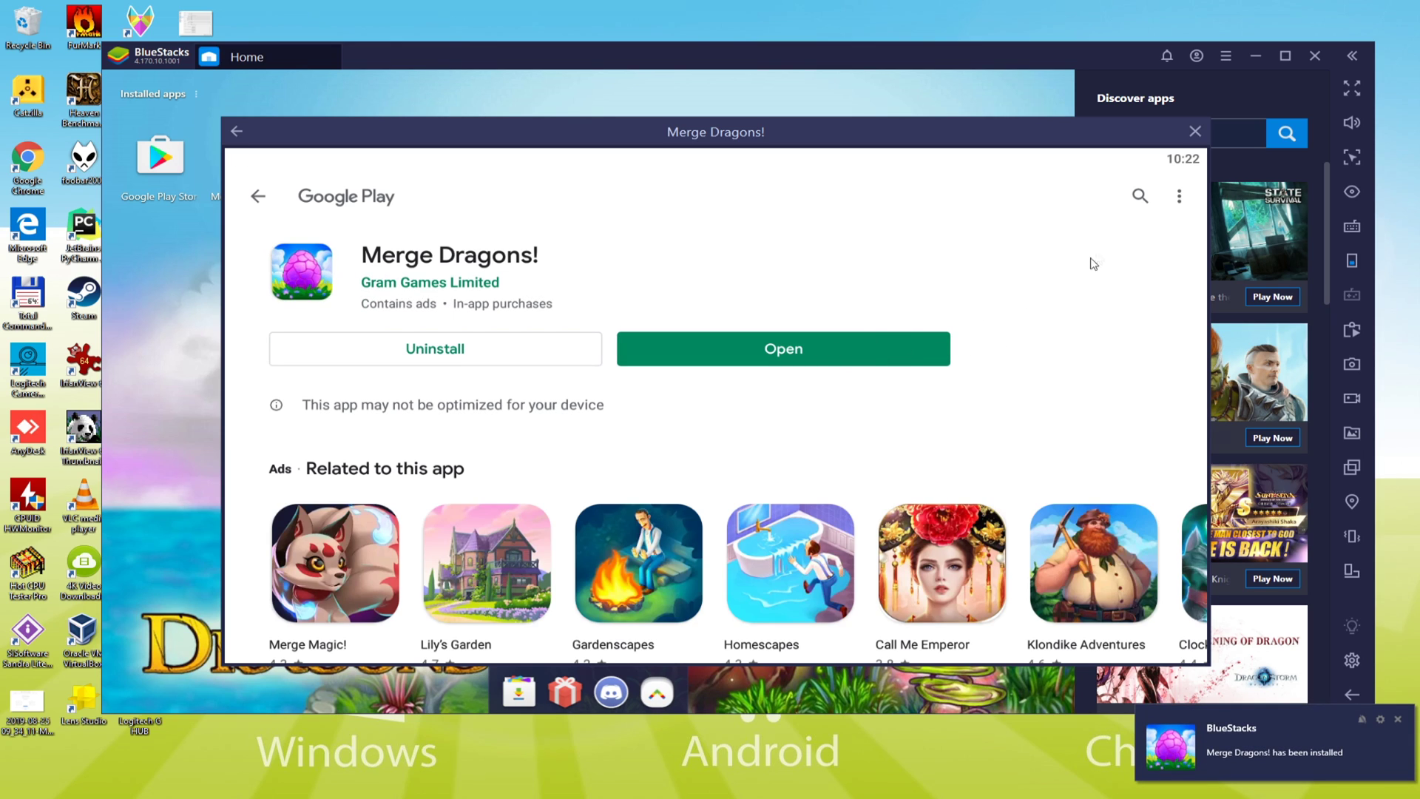
- Close the Merge Dragons! store page, reposition the window, and launch the game from Home
left_click(1195, 131)
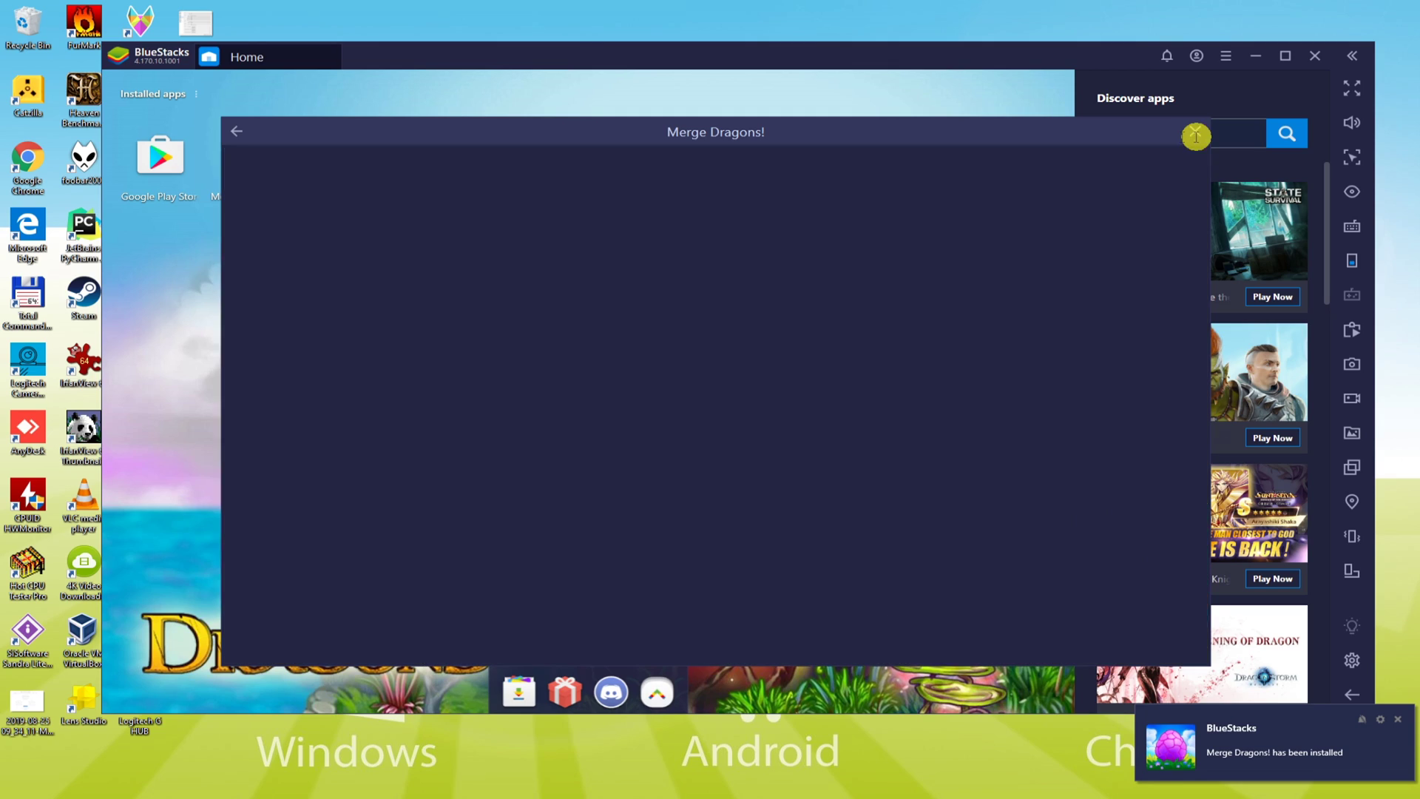
left_click_drag(680, 55, 784, 56)
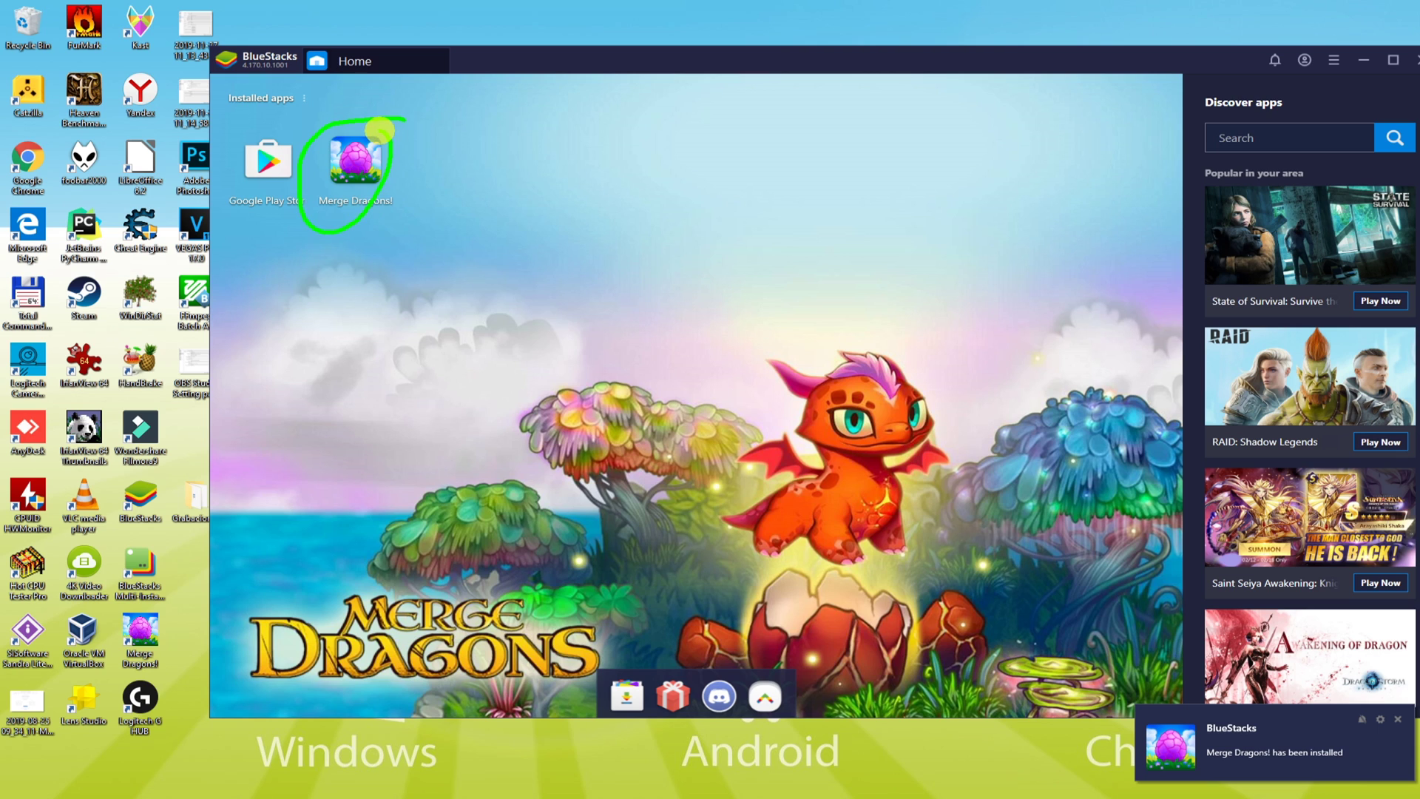
left_click_drag(646, 62, 562, 58)
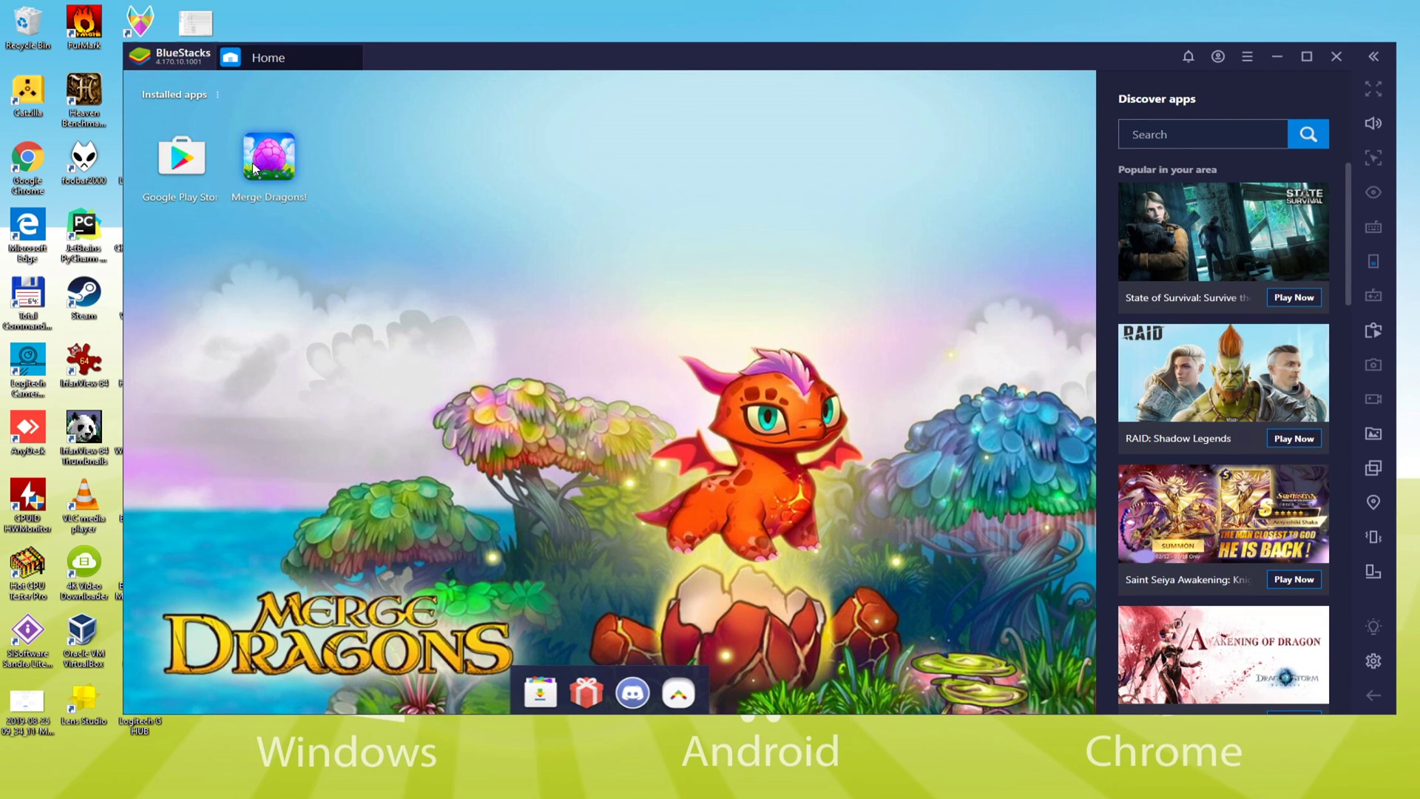
left_click(268, 158)
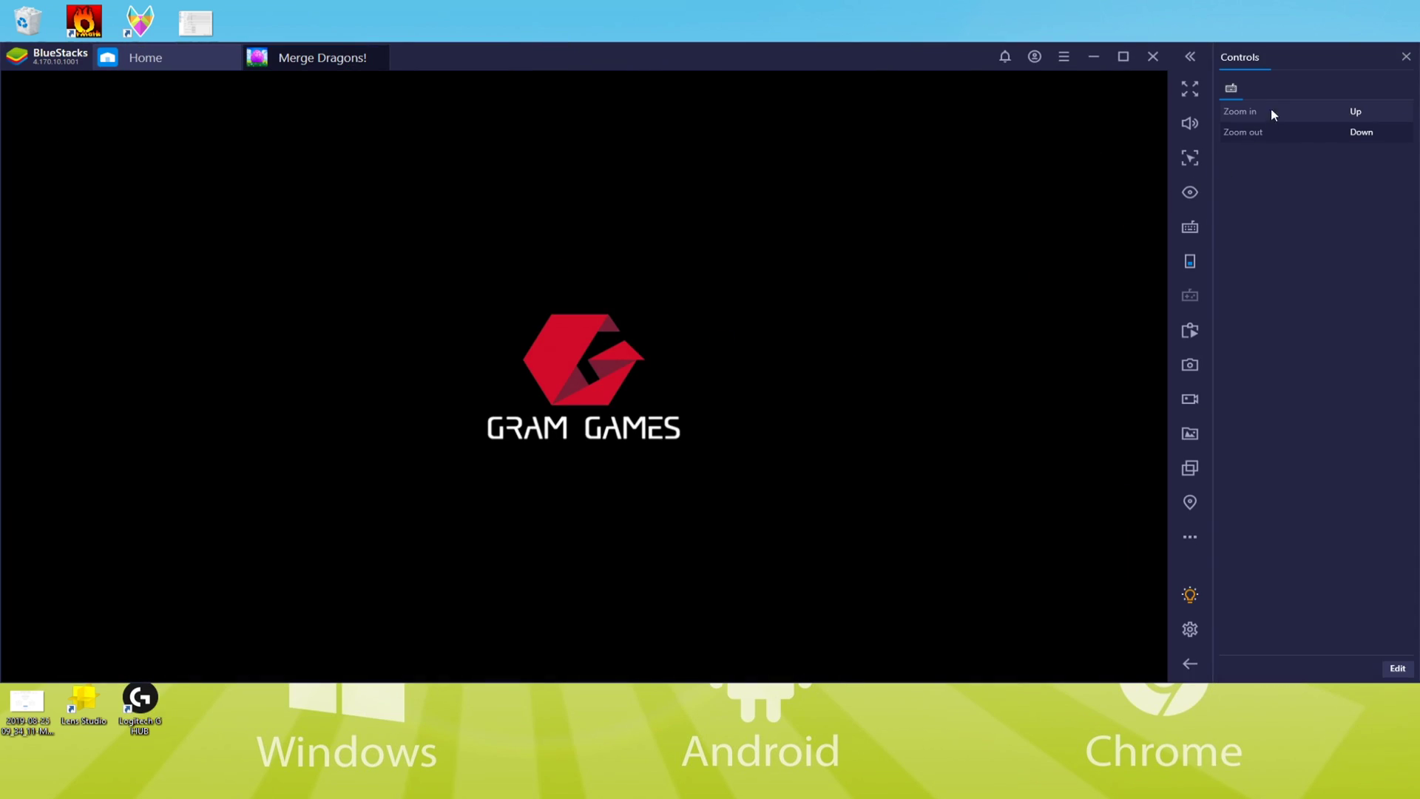
- Mark up the key-mapping and window controls, then accept the game's terms notice
mouse_move(1295, 18)
left_mouse_down()
mouse_move(1195, 320)
mouse_move(1405, 459)
mouse_move(1363, 32)
mouse_move(1290, 25)
left_mouse_up()
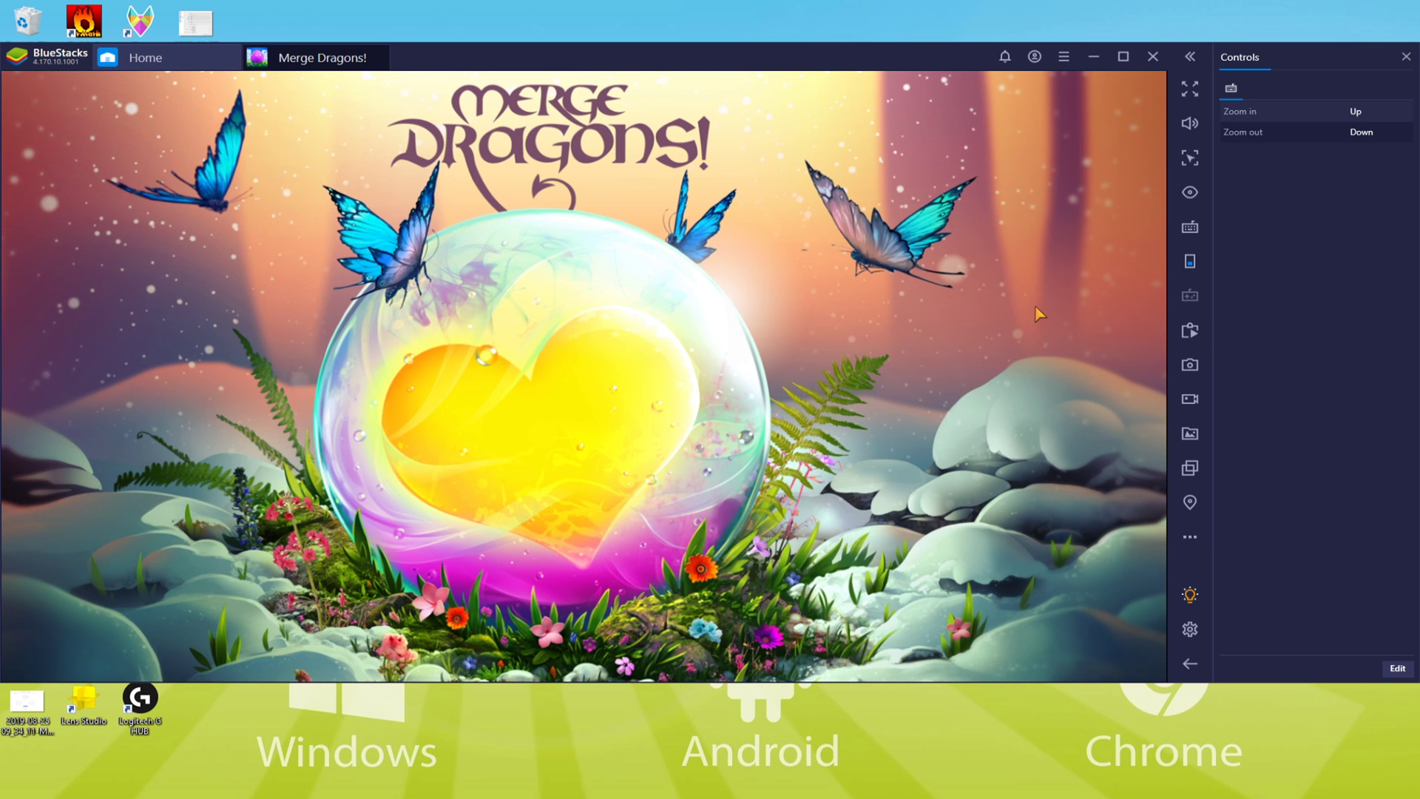
left_click_drag(1112, 40, 1121, 40)
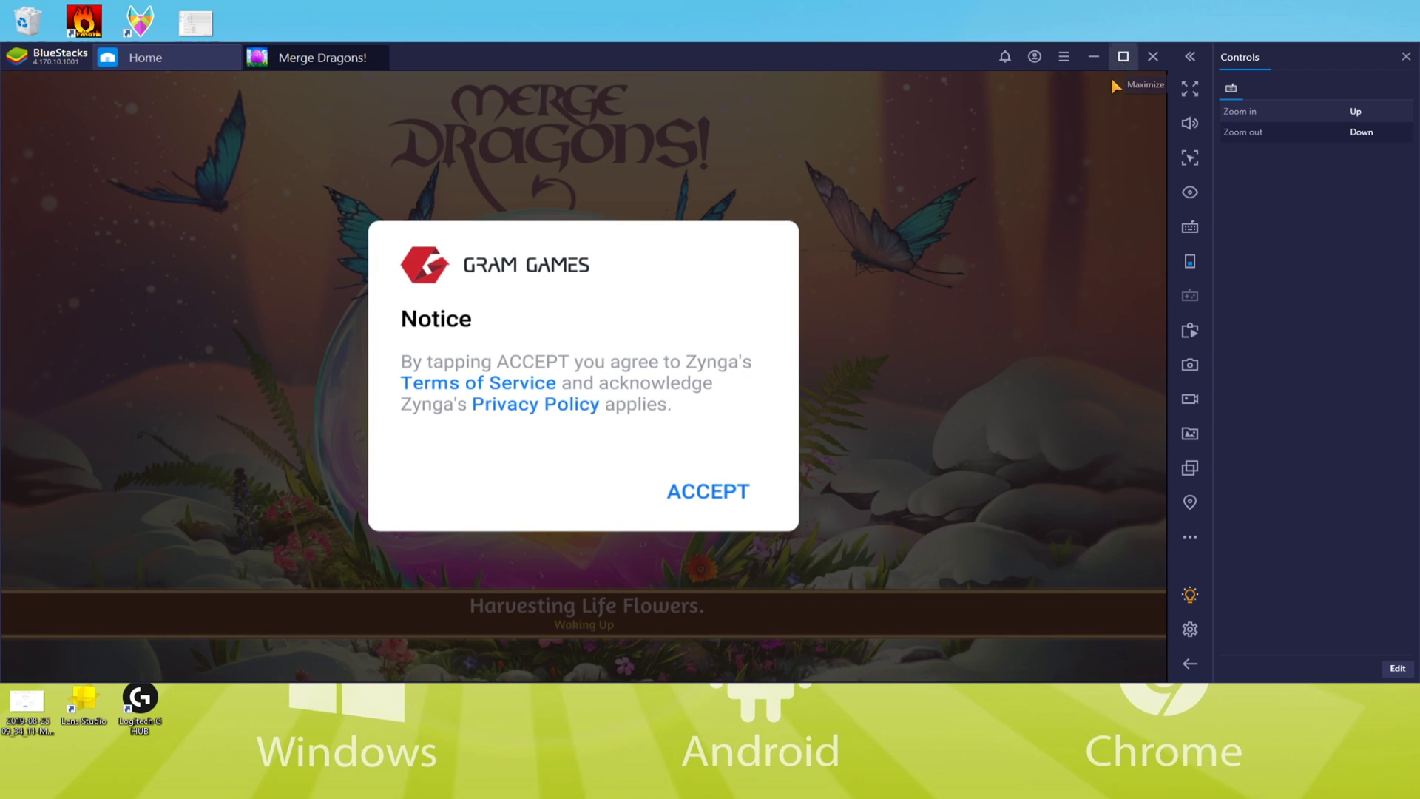
left_click(708, 492)
- Maximize and restore the window, switch to full screen, then exit it with F11
left_click(1123, 57)
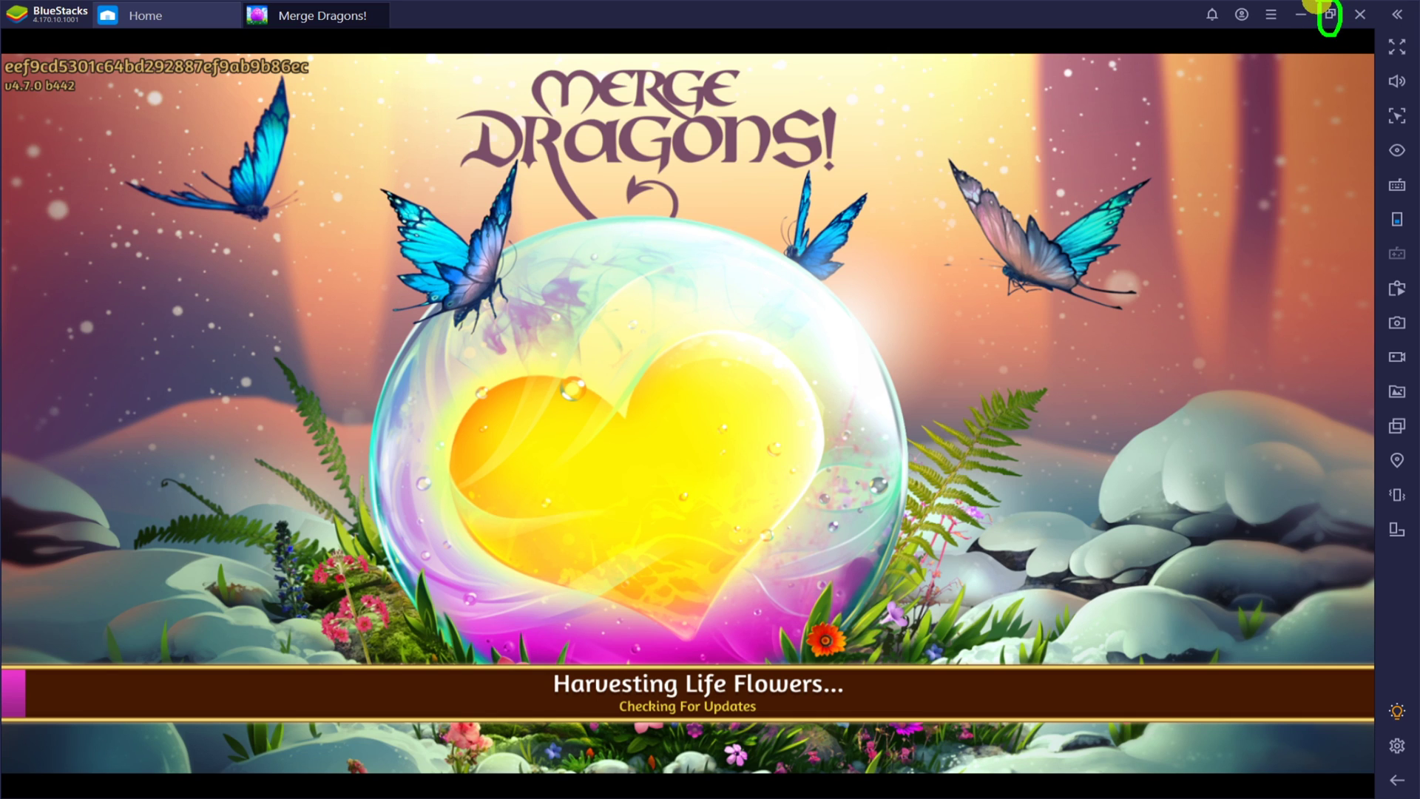
left_click(1329, 16)
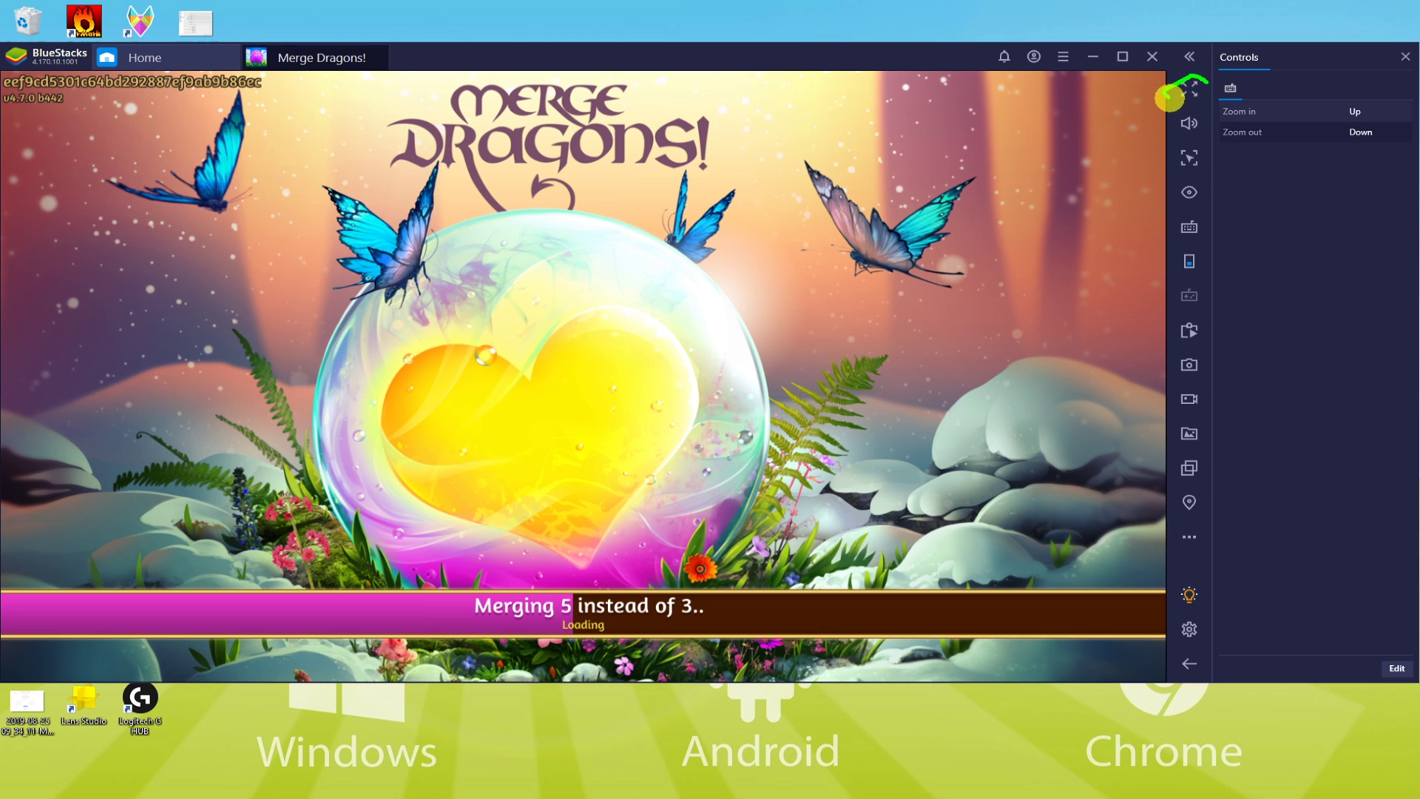
left_click_drag(1170, 97, 1209, 80)
left_click(1190, 89)
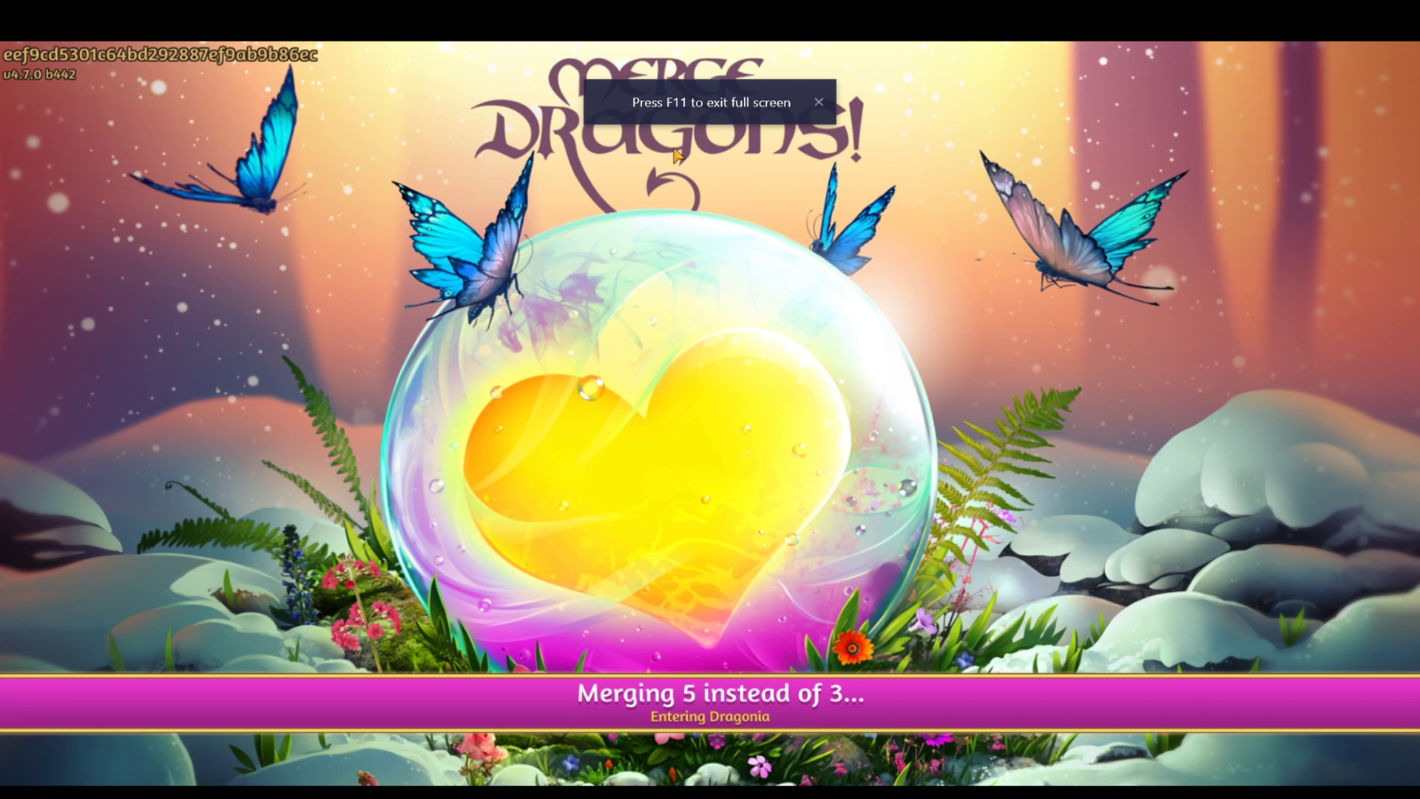
key("F11")
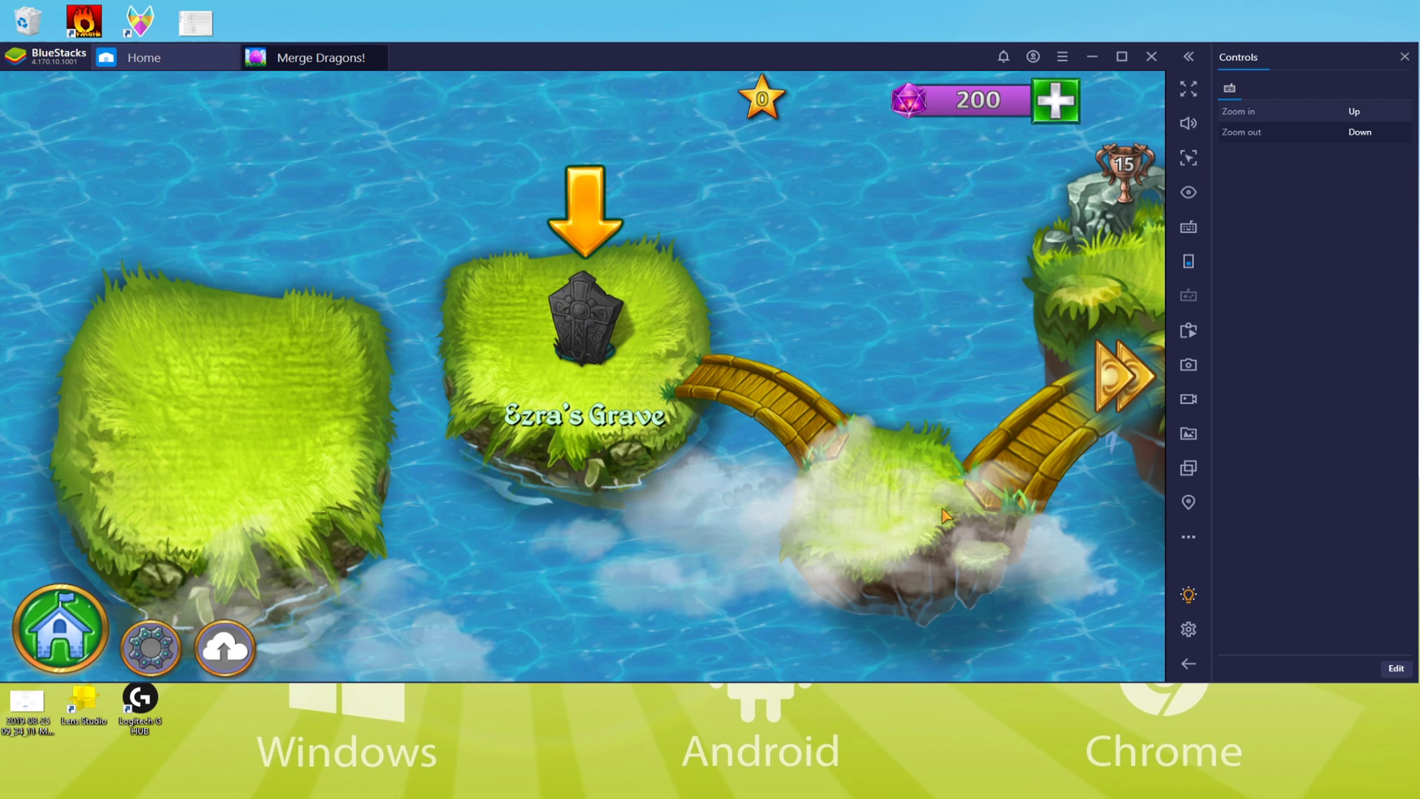
- Start the Intro 1 level of Ezra's Grave
left_click(776, 460)
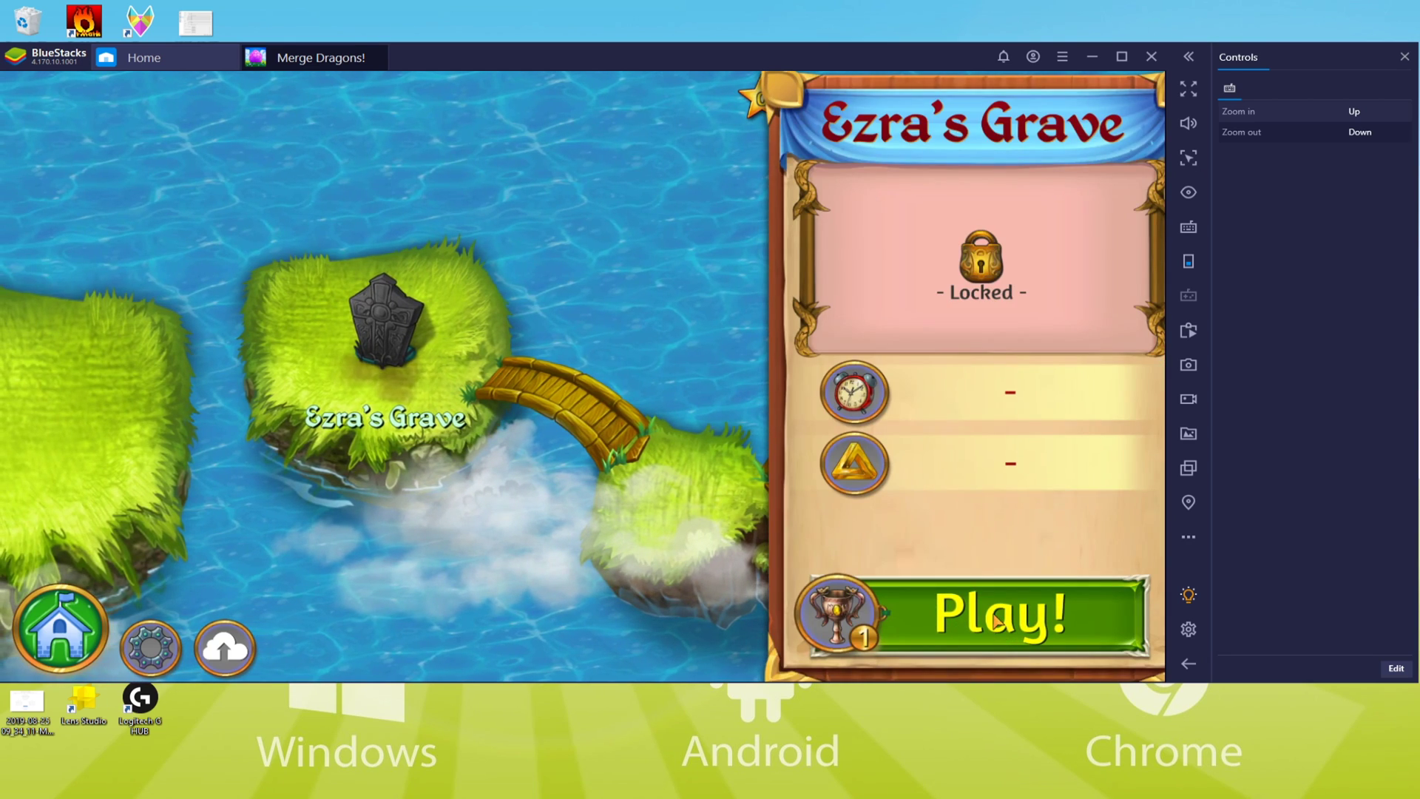
left_click(939, 637)
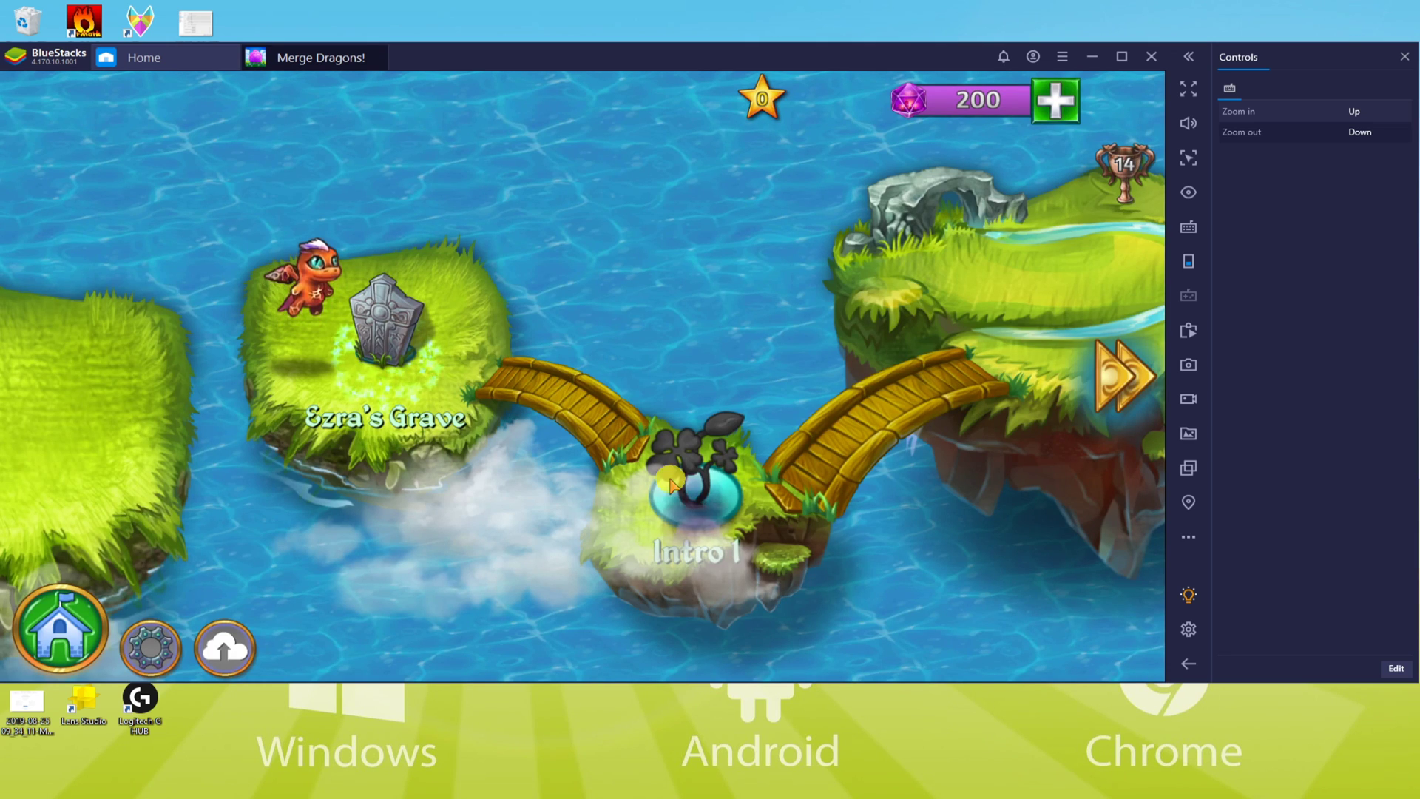
left_click(671, 484)
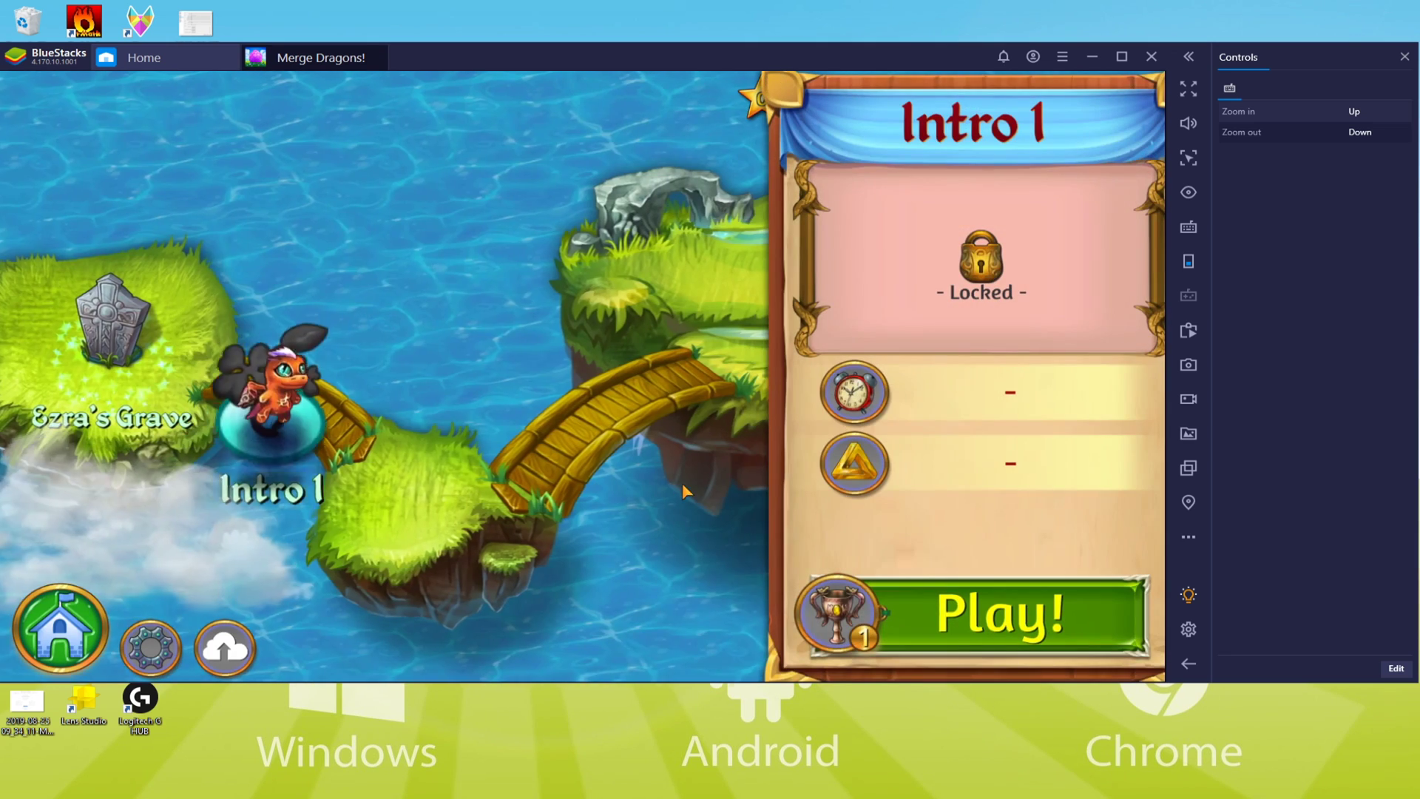
left_click(962, 618)
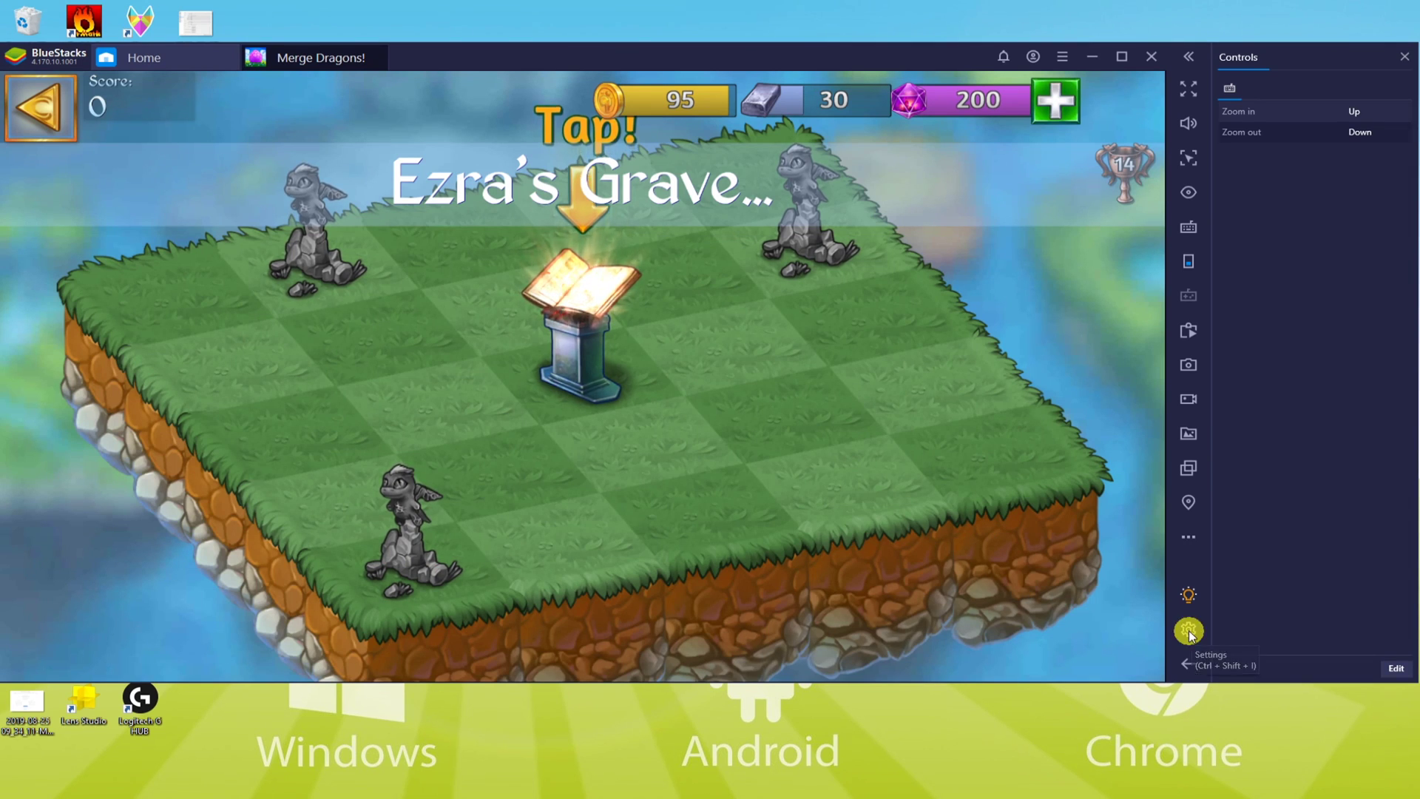
- Check Settings Preferences, keep English as the language, and close Settings
left_click(1176, 629)
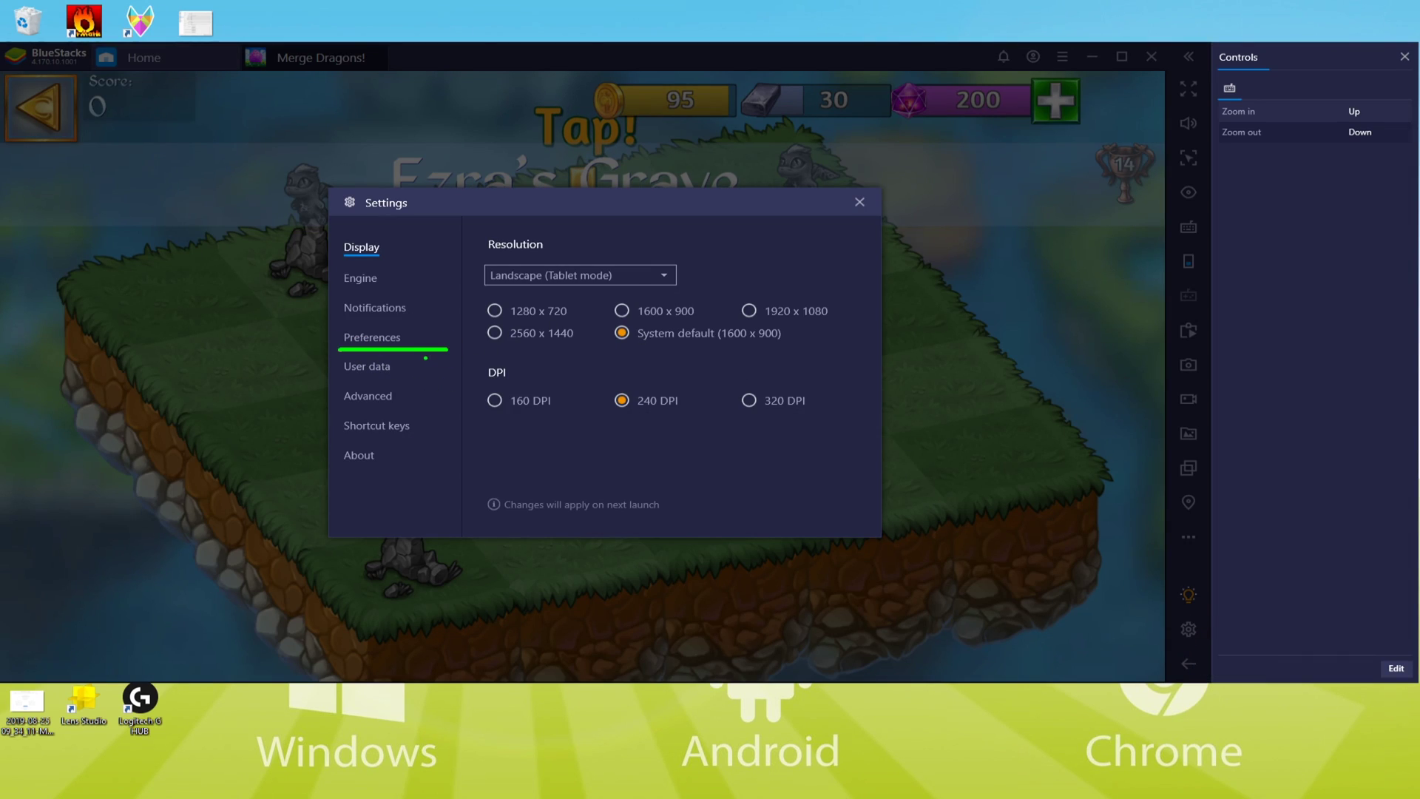
left_click(363, 337)
left_click(517, 274)
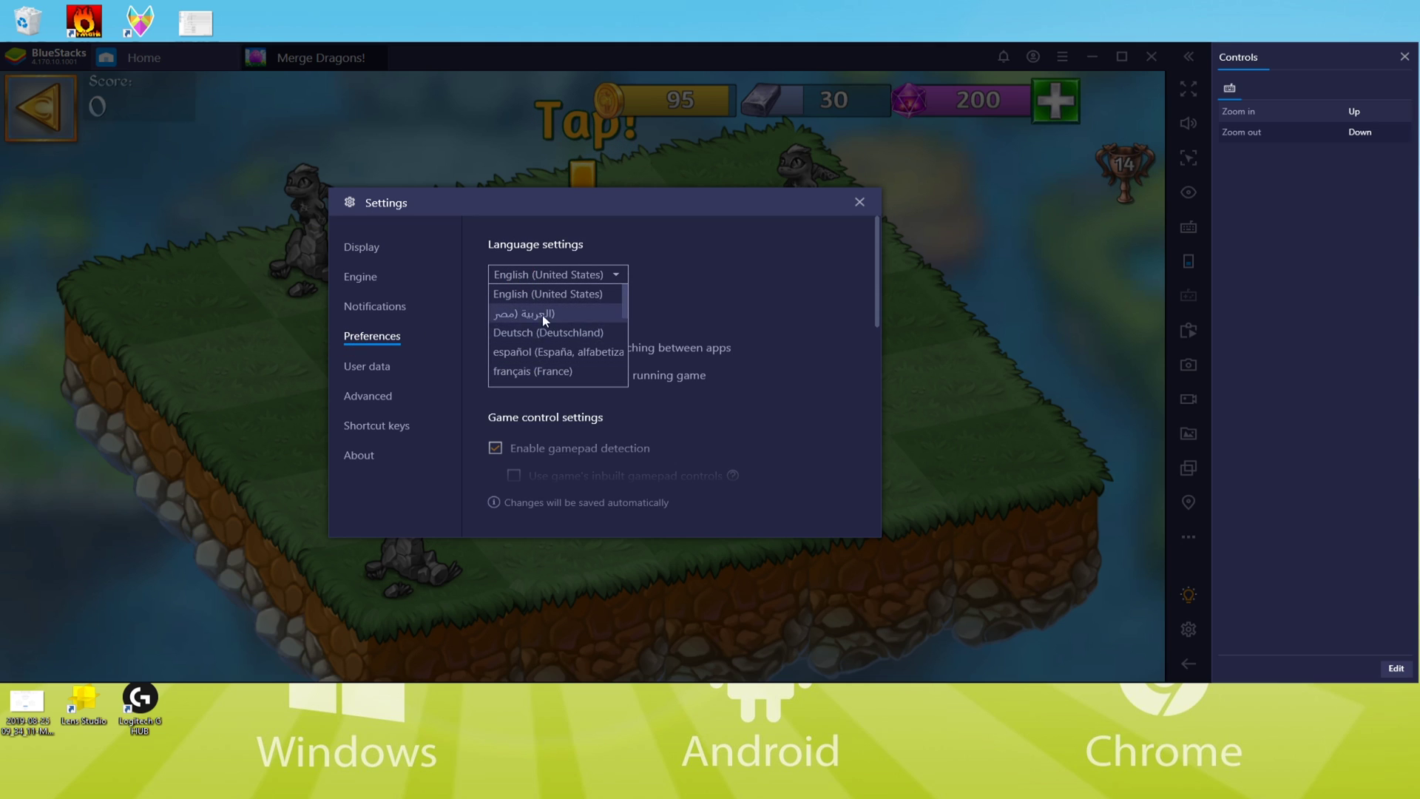
left_click(753, 287)
left_click(859, 202)
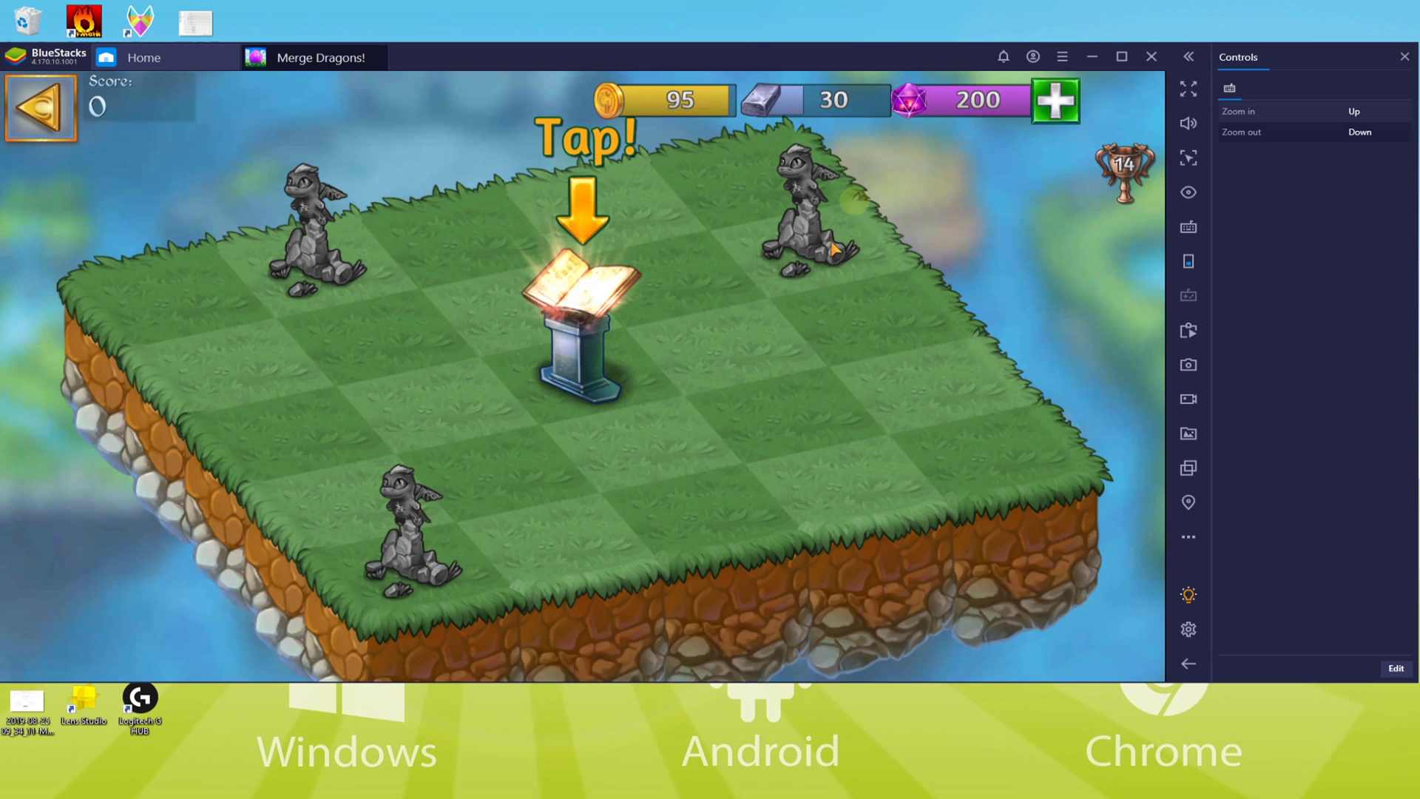
- Drag the three stone dragons together in the centre to merge them
left_click_drag(801, 247, 769, 317)
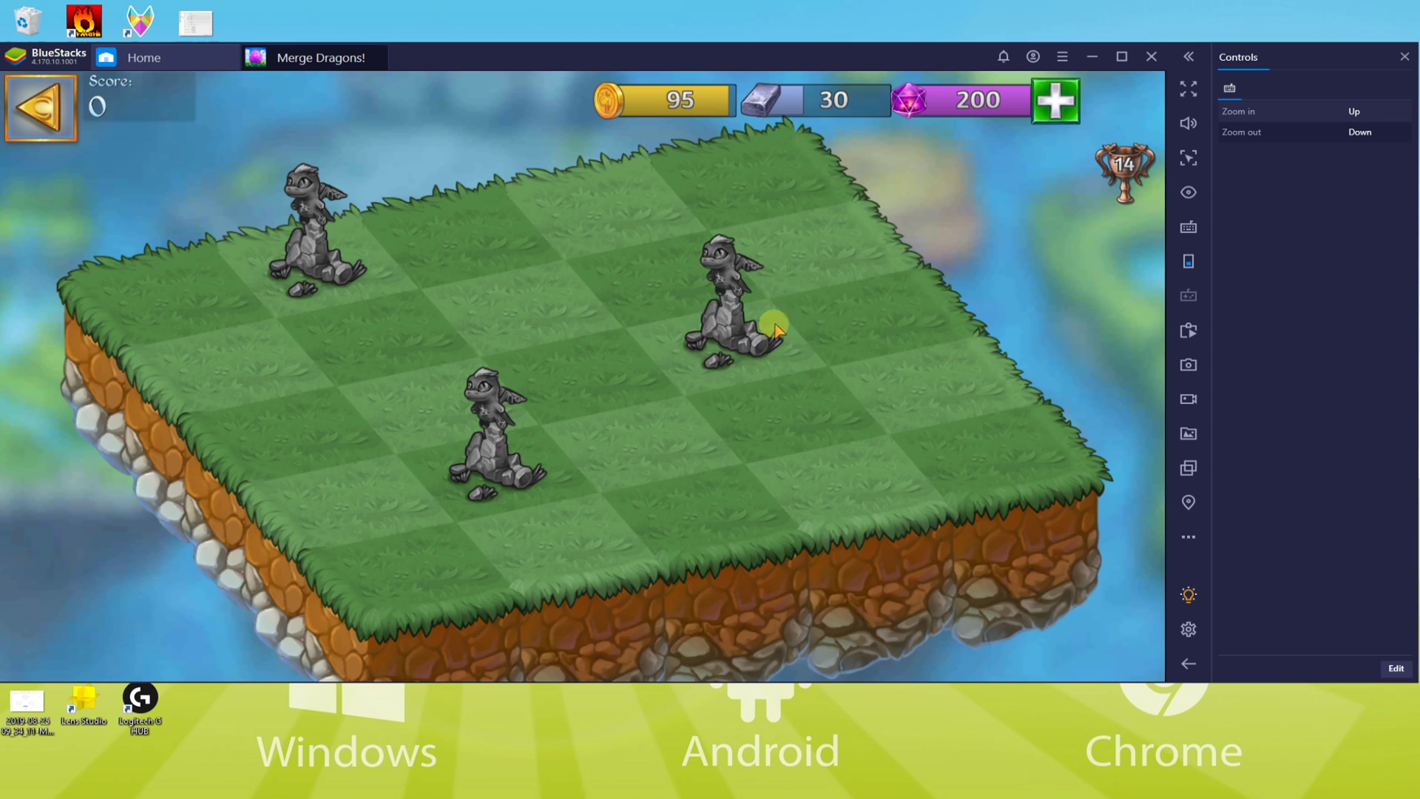
left_click(340, 274)
left_click_drag(340, 274, 398, 338)
left_click_drag(484, 432, 575, 363)
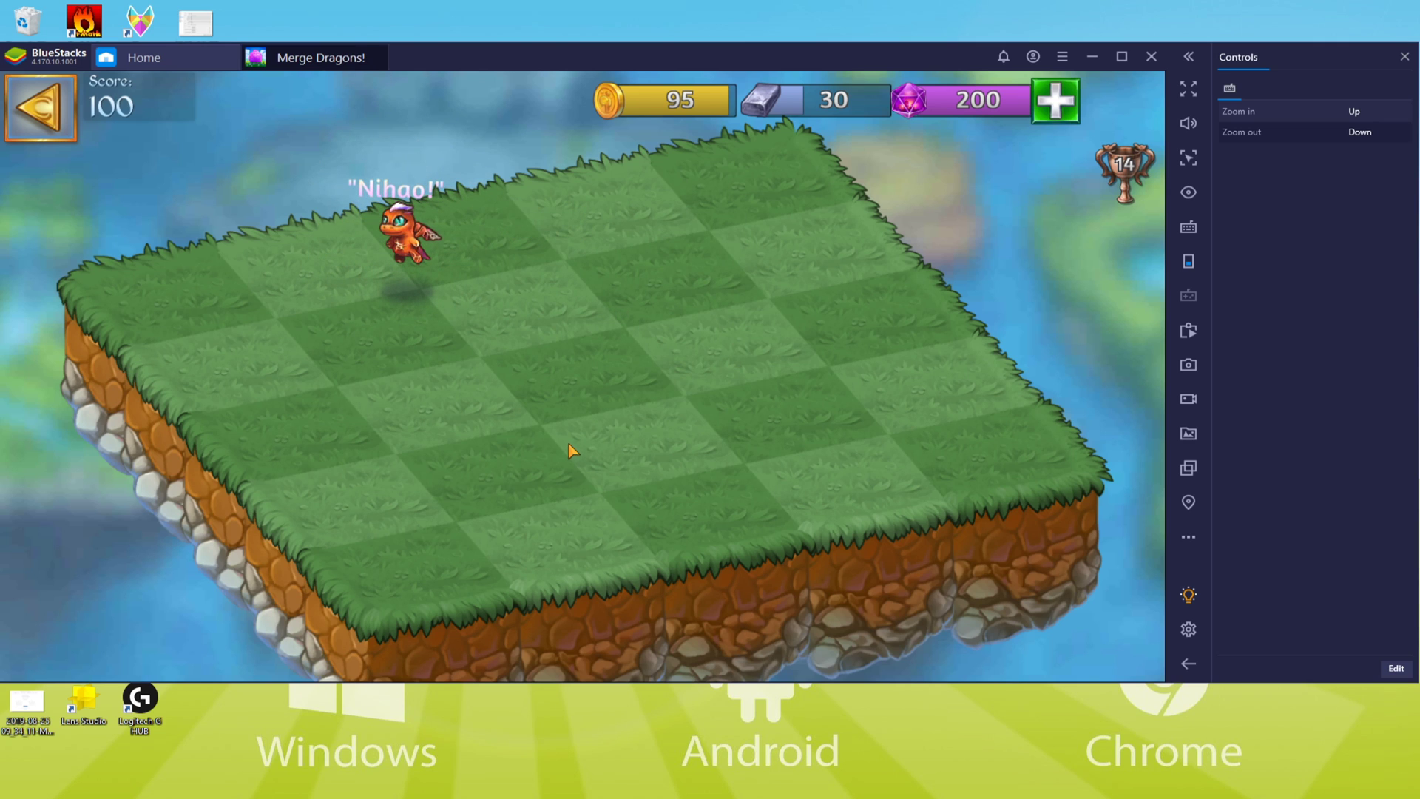
- Finish the Save the Dragons! story dialog and tap the rescued dragon to complete the level
left_click(503, 503)
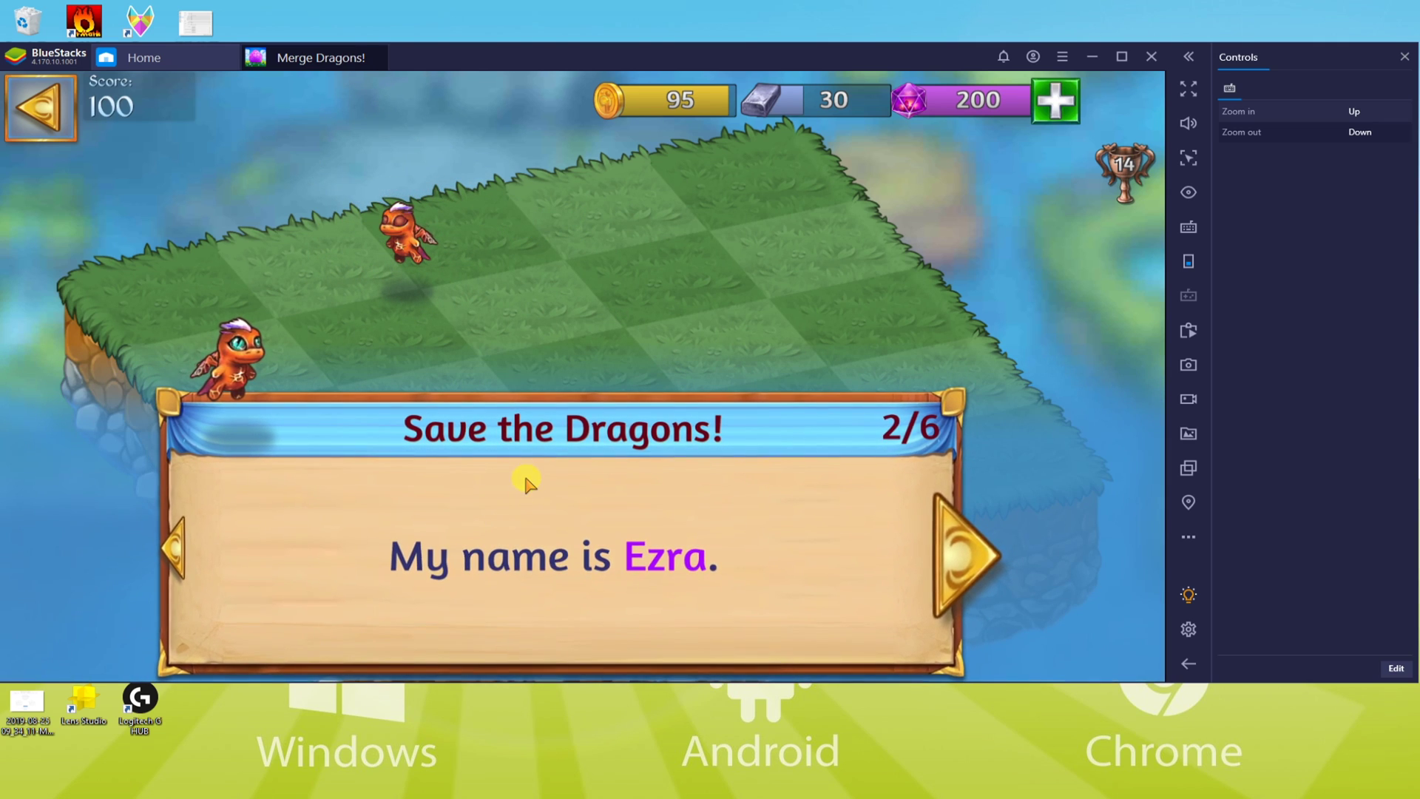
left_click(525, 473)
left_click(523, 459)
left_click(523, 456)
left_click(522, 455)
left_click(522, 454)
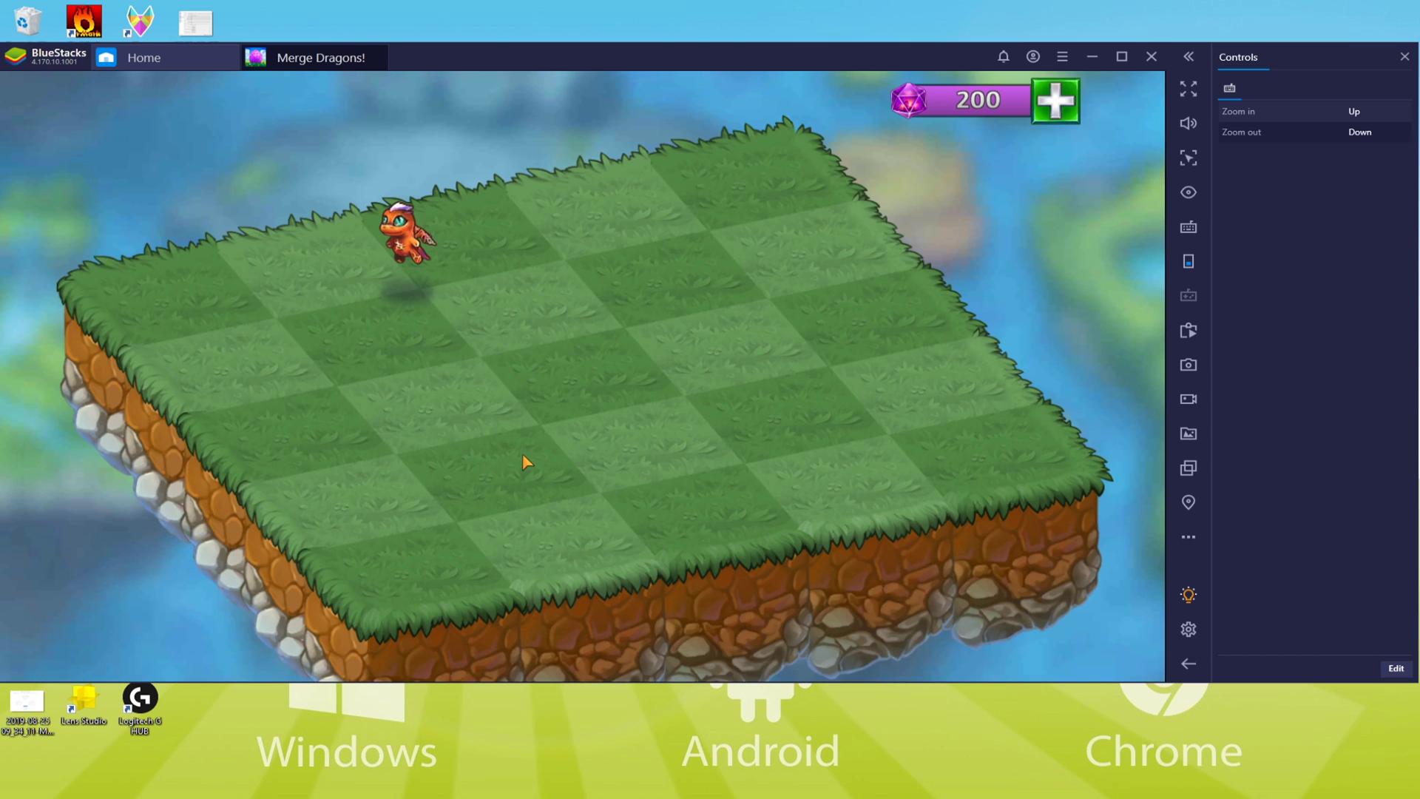
left_click(517, 314)
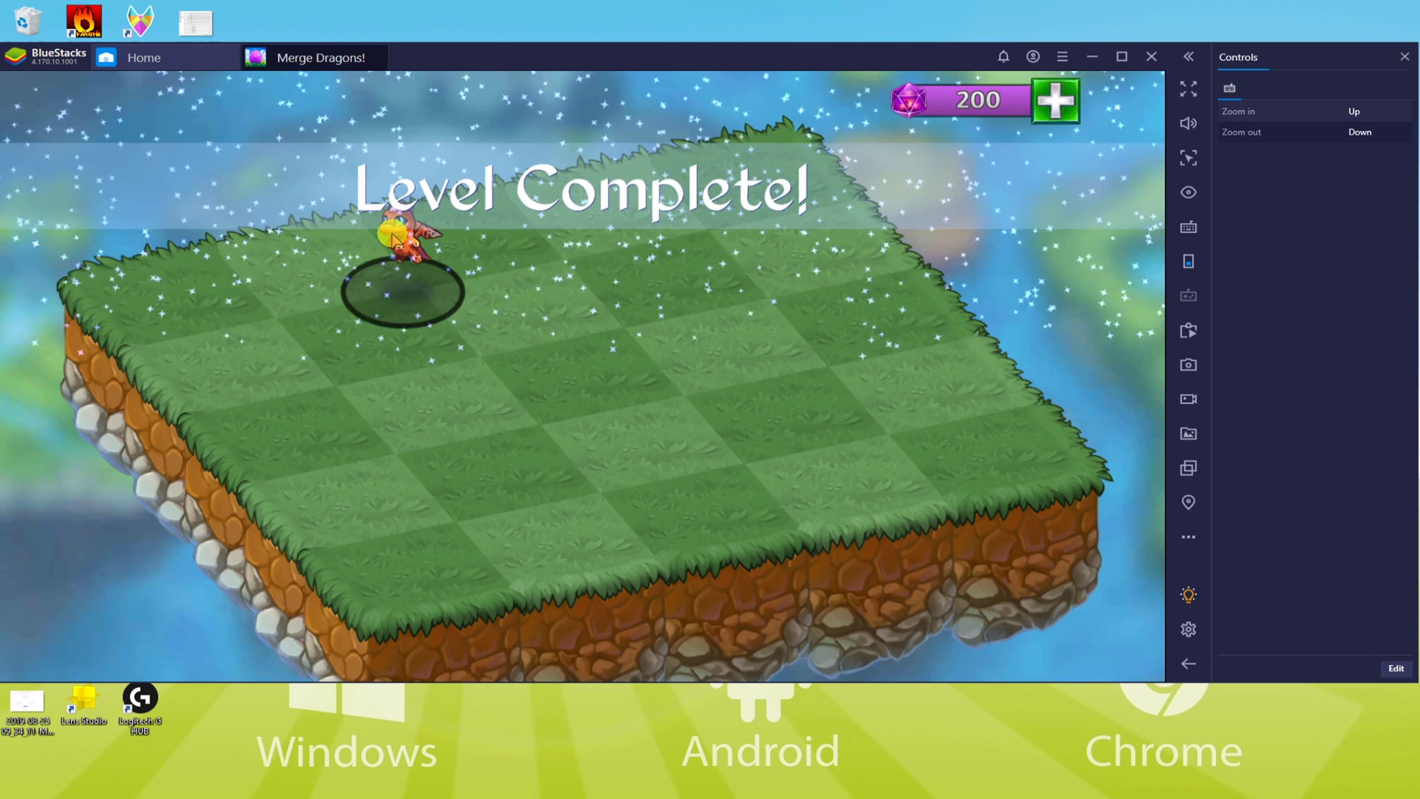